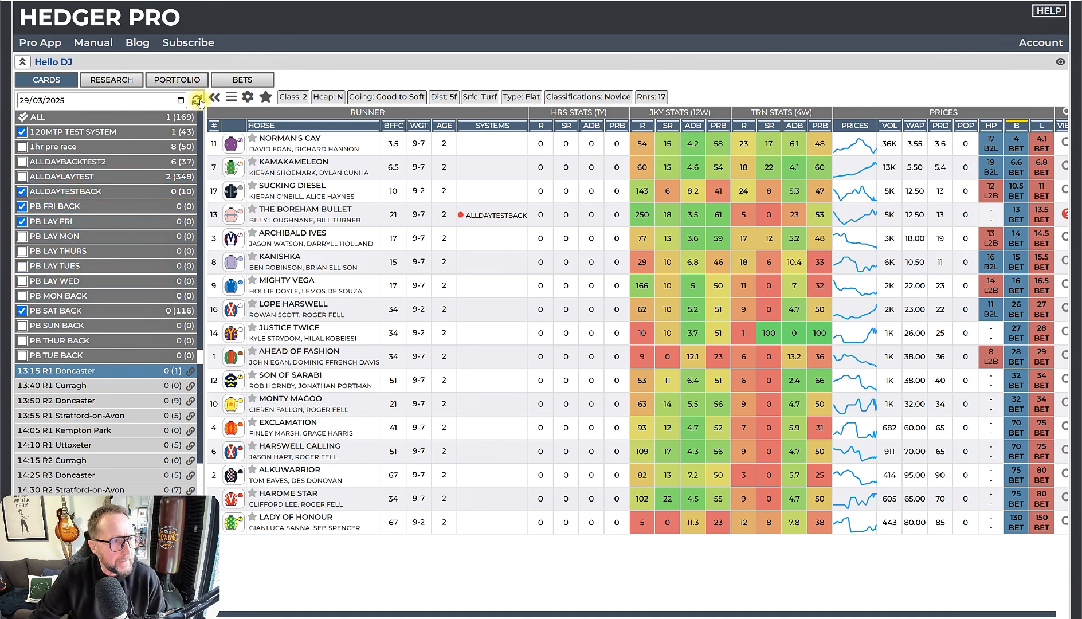
# Refresh the 29/03/2025 race cards and save the portfolio with Auto Active switched on.
pyautogui.click(197, 100)
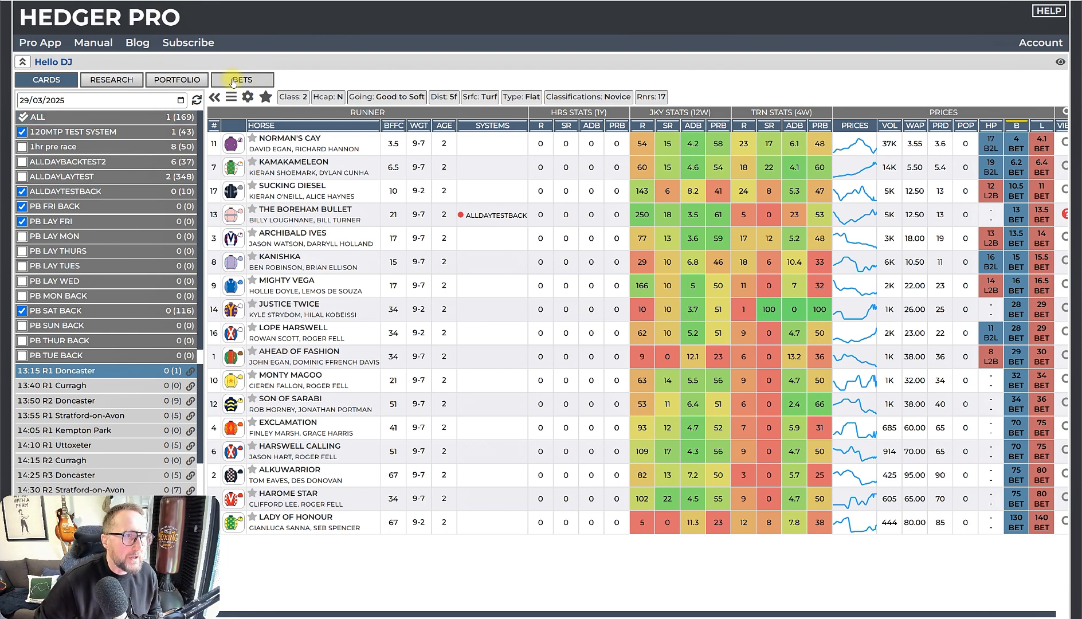
pyautogui.click(179, 82)
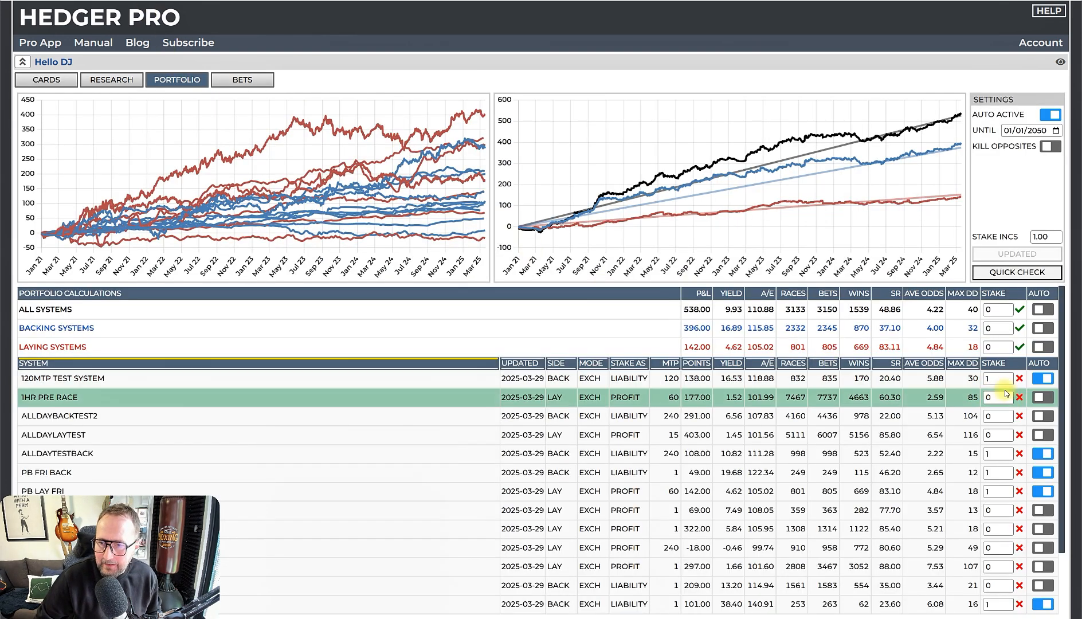
pyautogui.click(990, 378)
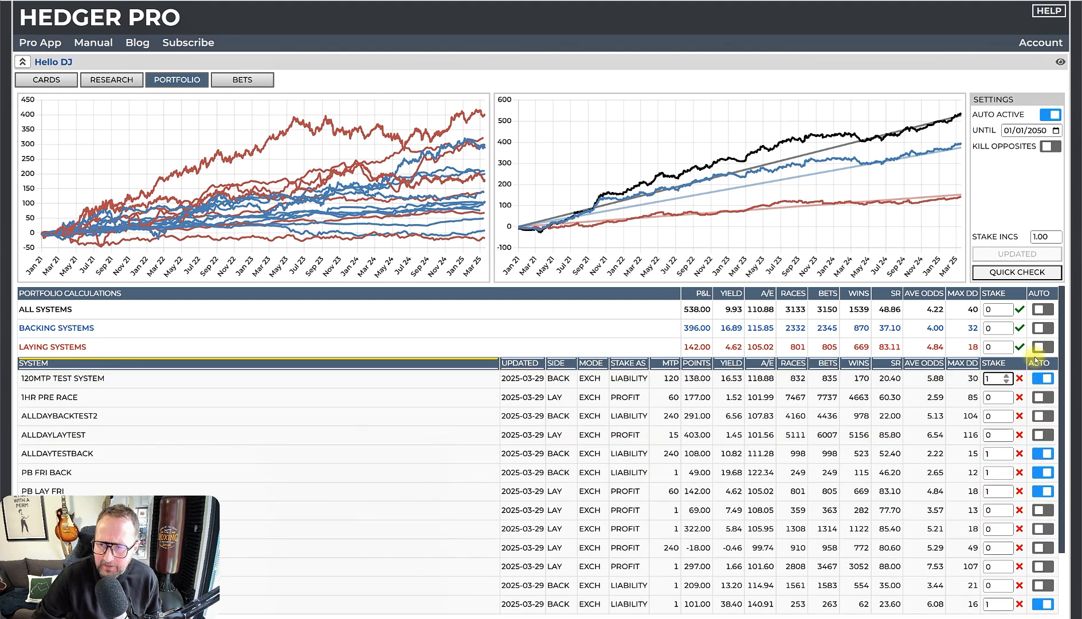
pyautogui.click(1052, 116)
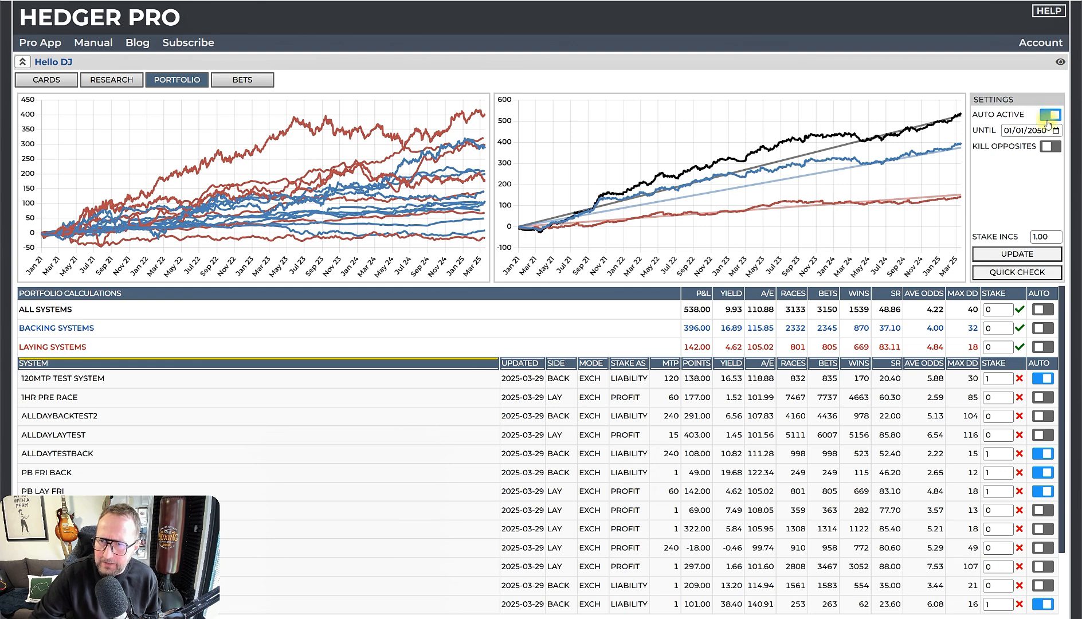
pyautogui.click(1013, 253)
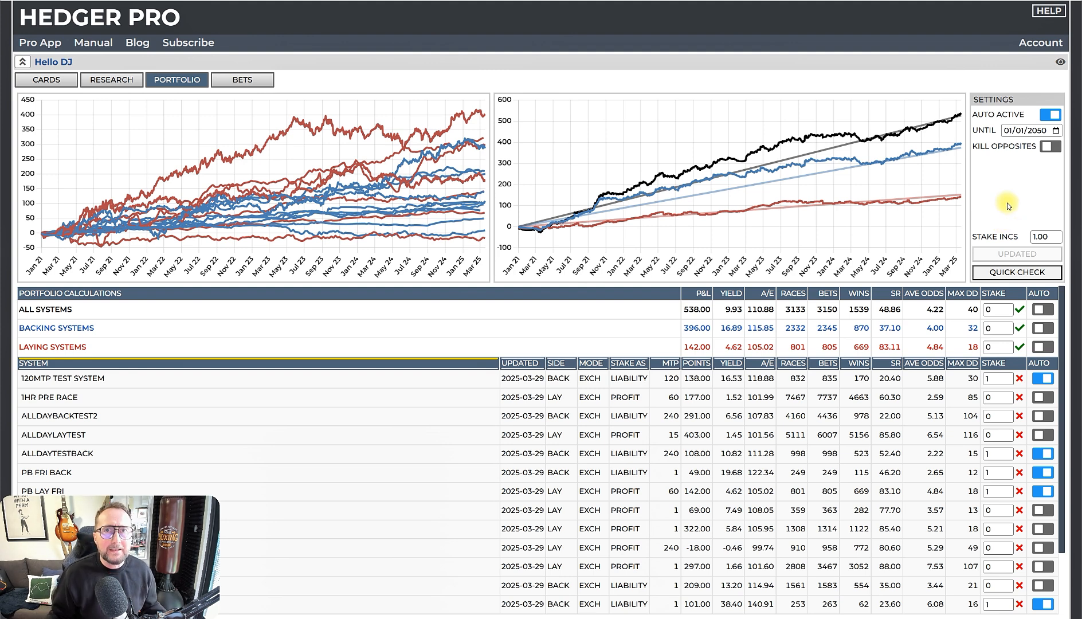
# Apply a stake of 1 to all systems and enable auto betting for every one of them.
pyautogui.click(997, 310)
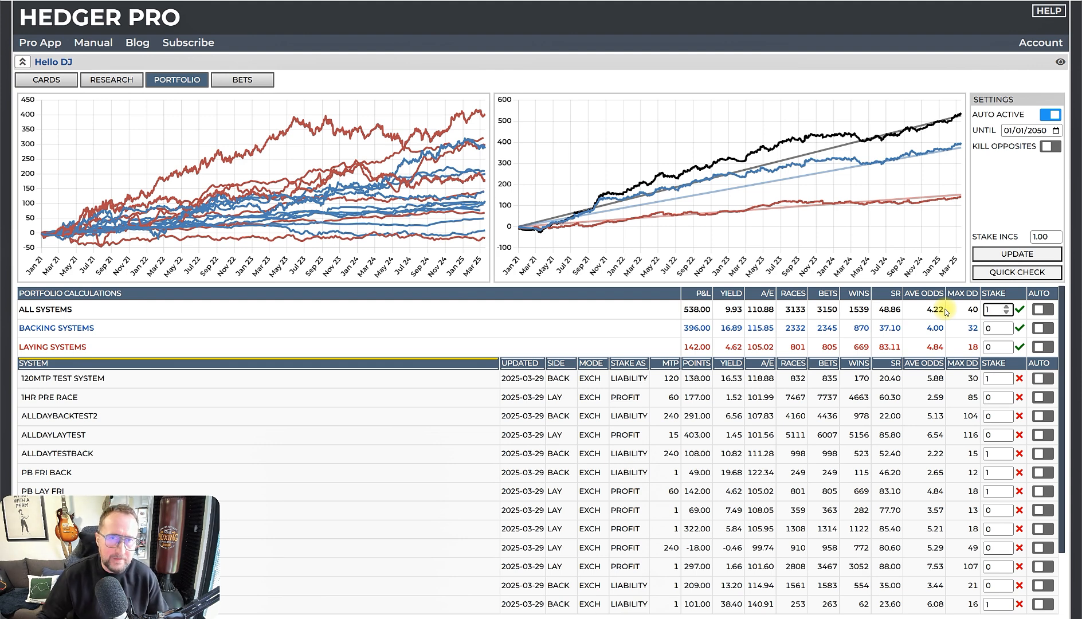
pyautogui.click(1020, 309)
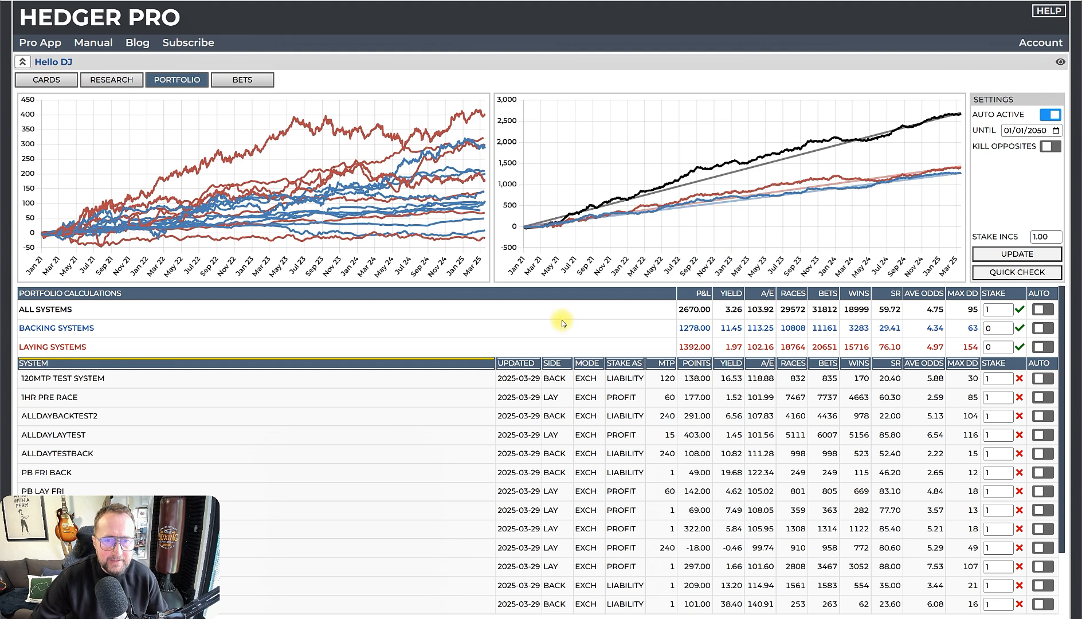
pyautogui.click(1042, 309)
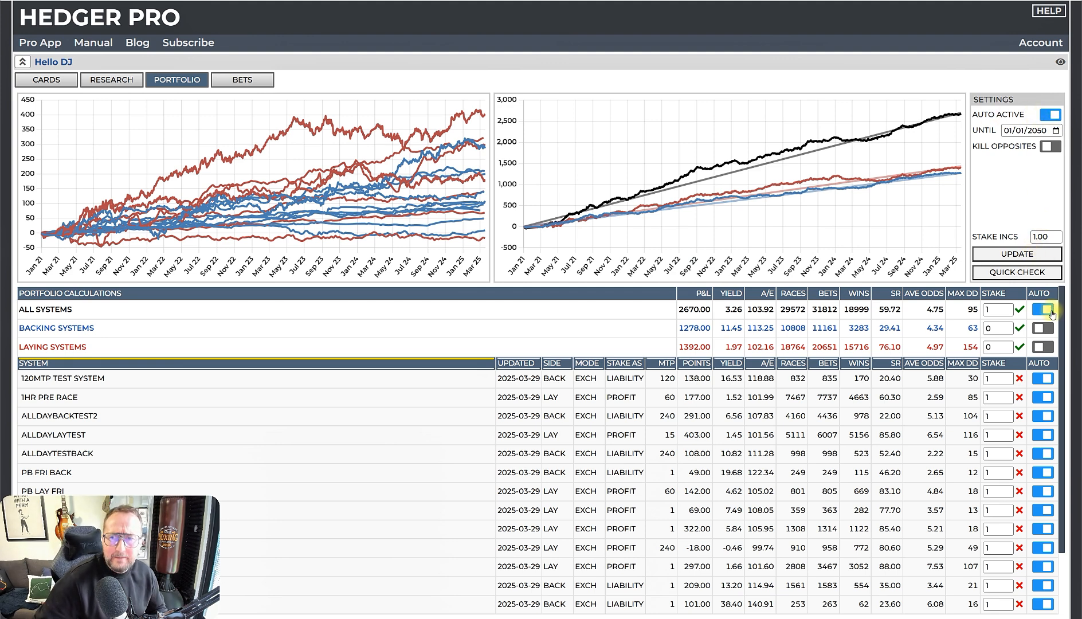
# Apply a stake of 0 to all systems and switch off their auto betting.
pyautogui.doubleClick(988, 308)
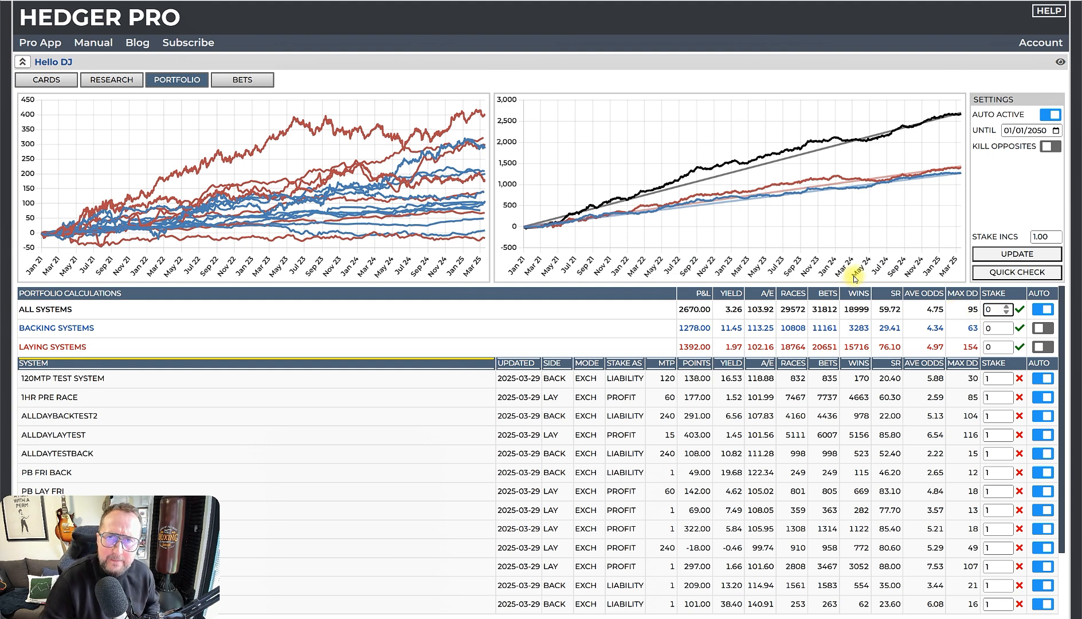
pyautogui.click(1021, 309)
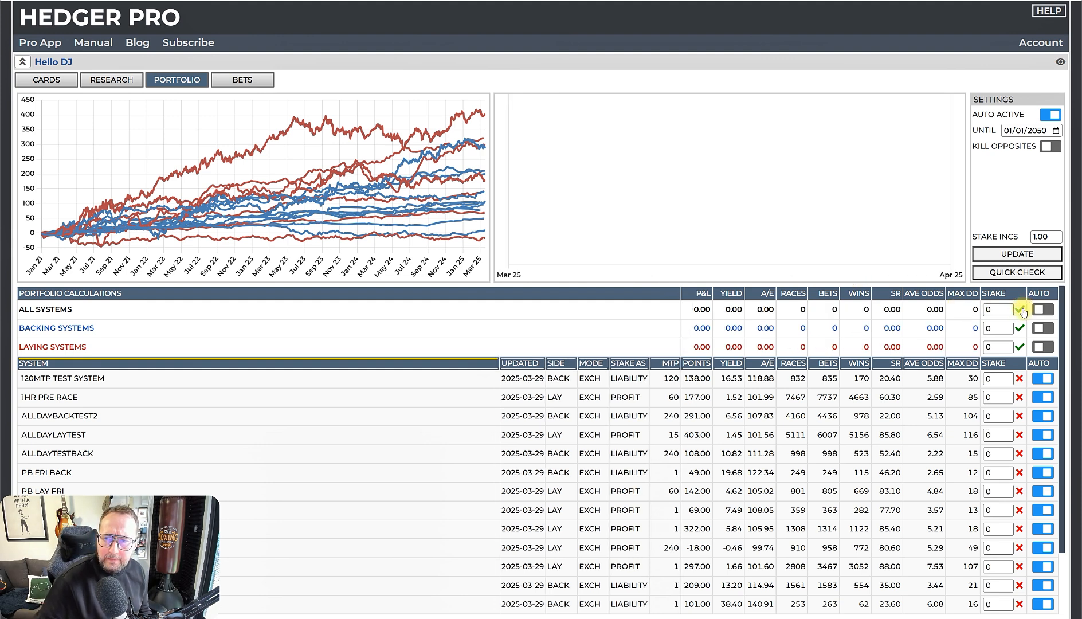
pyautogui.click(1043, 310)
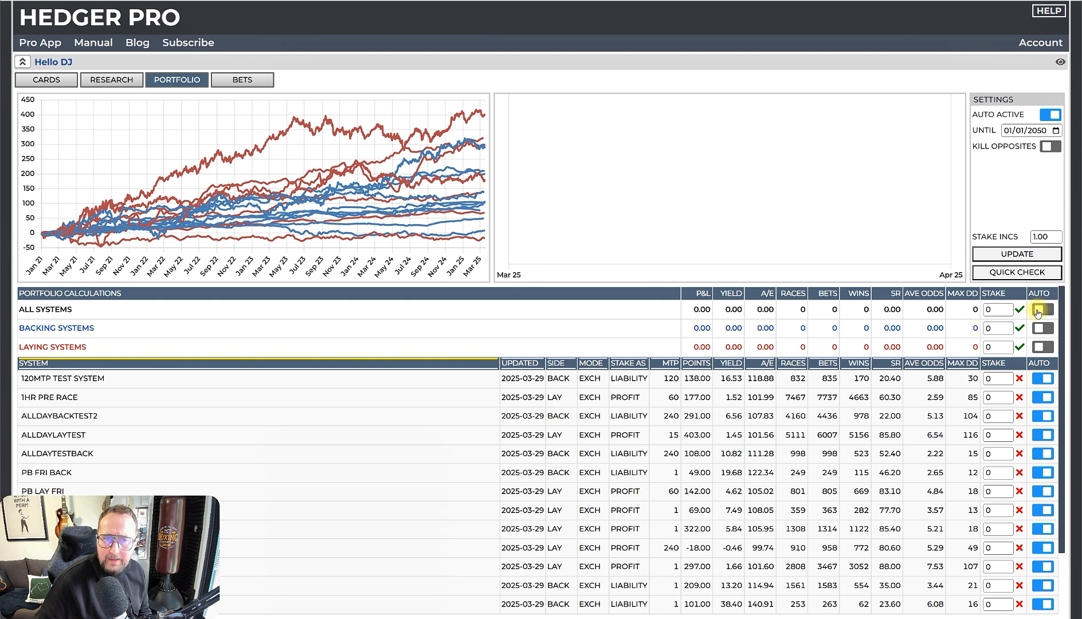
# Check the systems selected on the cards, then save the portfolio with 120MTP TEST SYSTEM at stake 1 and auto betting on.
pyautogui.click(46, 79)
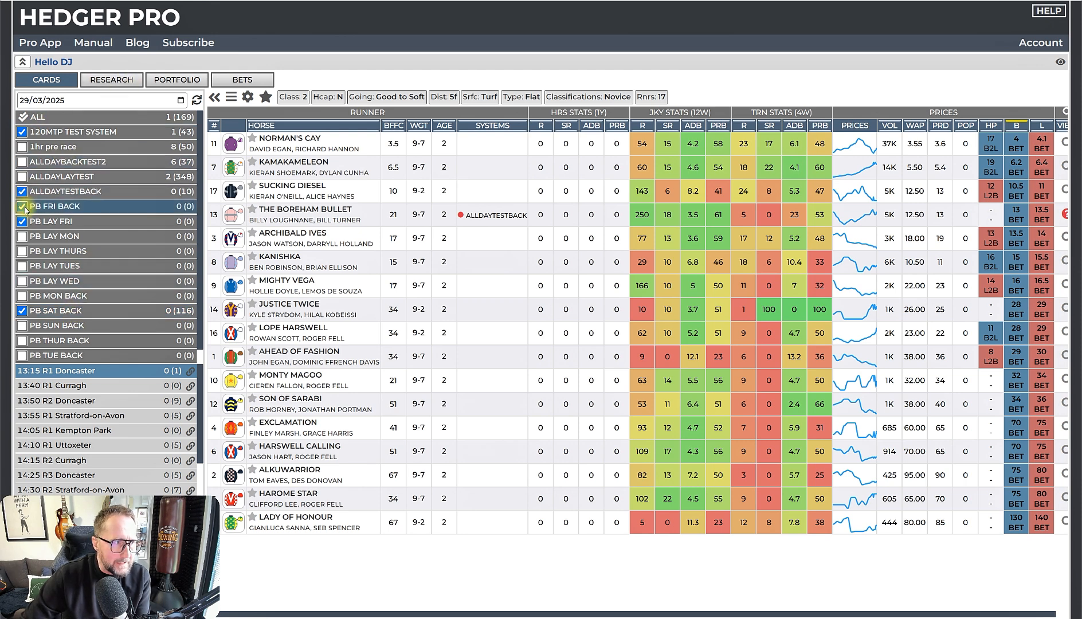
pyautogui.click(177, 79)
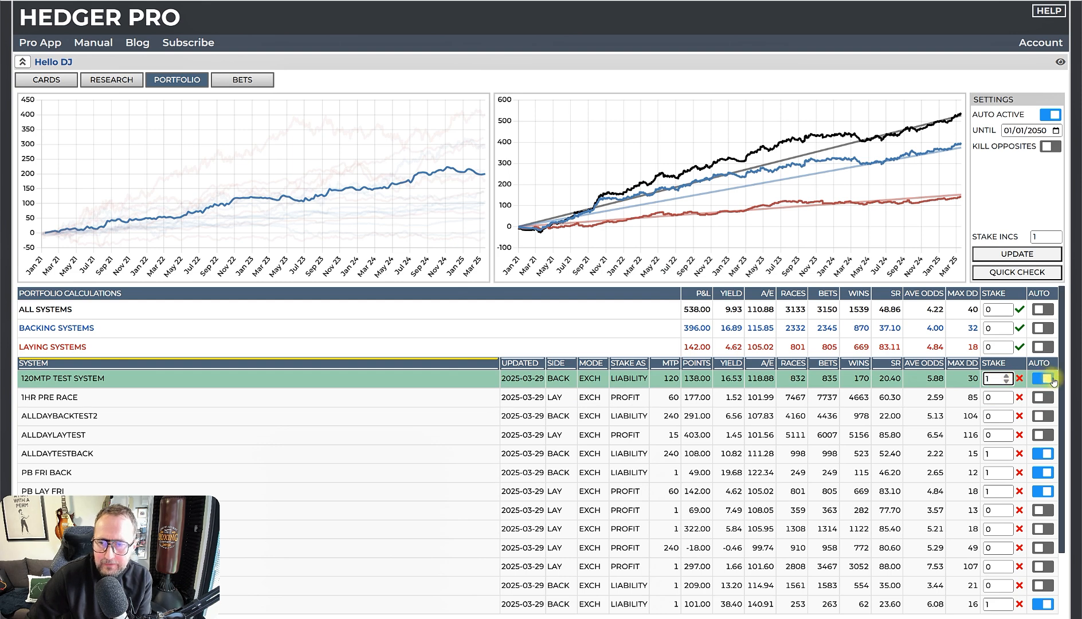
pyautogui.click(1019, 256)
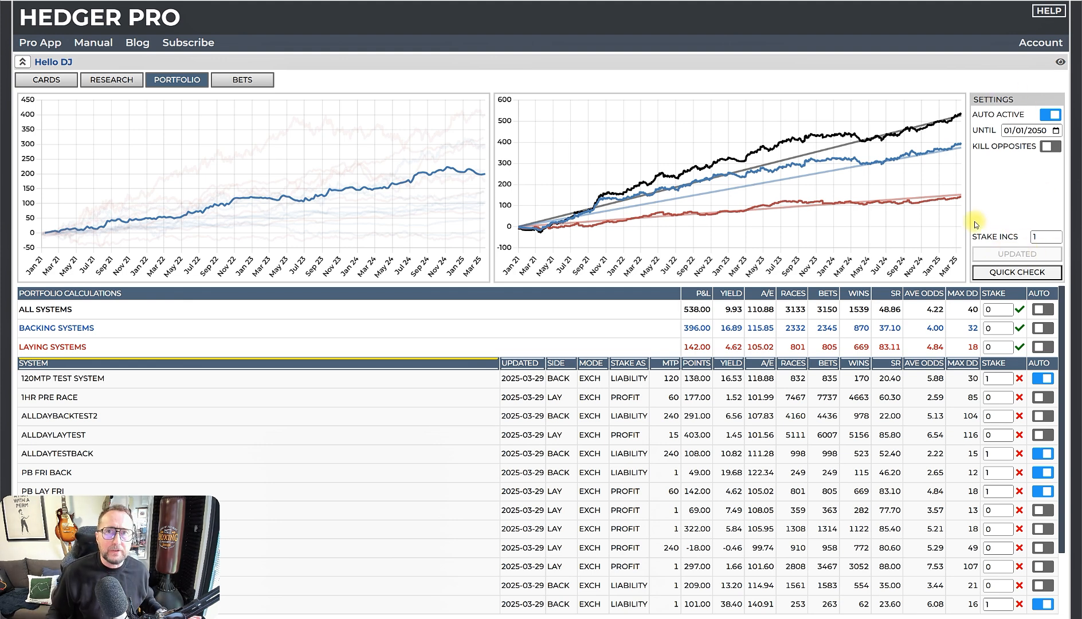
# Refresh the system selections on the race cards for 29/03/2025.
pyautogui.click(52, 73)
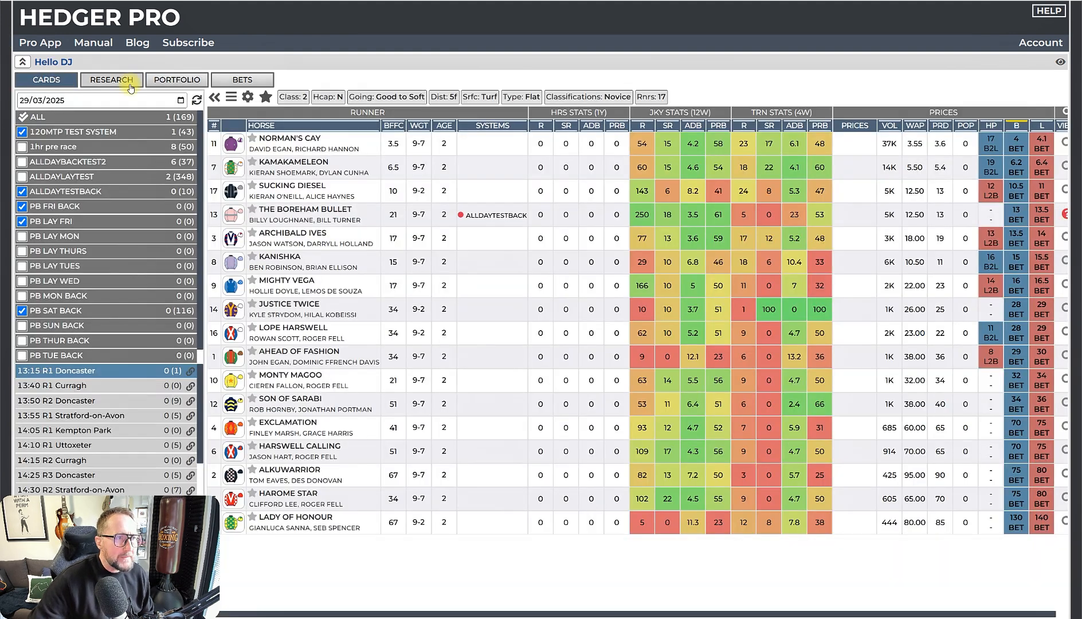
pyautogui.click(197, 101)
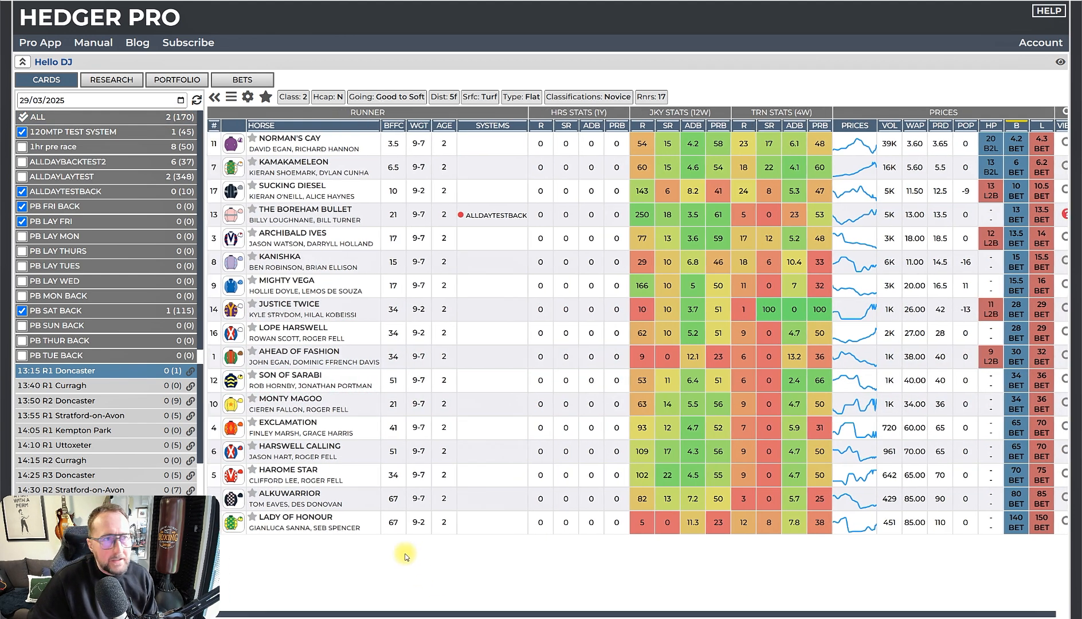
# Review the daily bet results per system and compare them with the systems active in the portfolio.
pyautogui.click(242, 80)
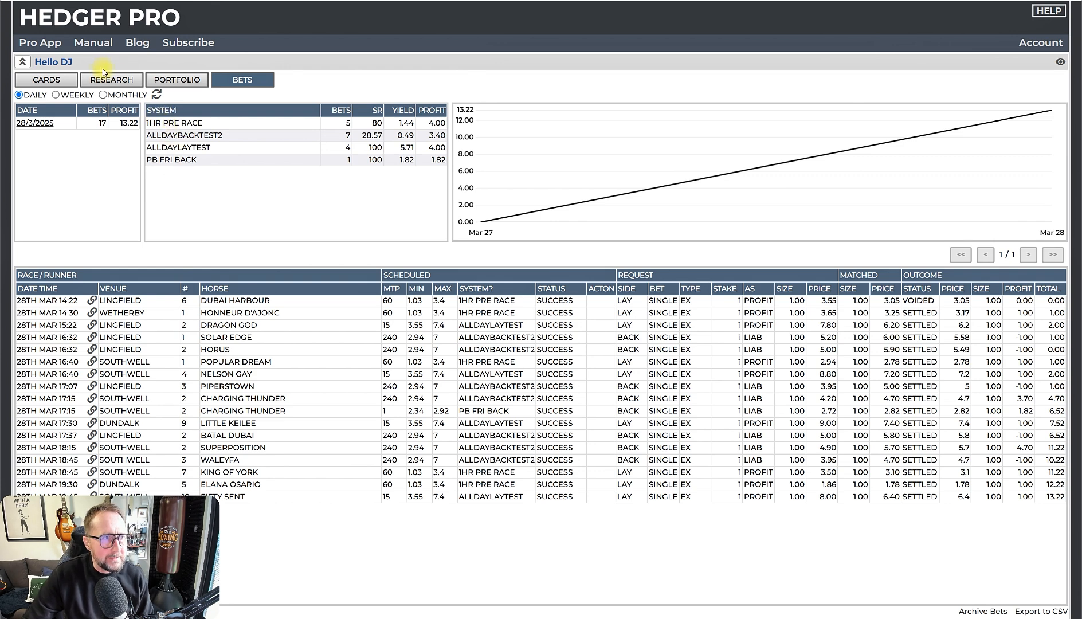
pyautogui.click(177, 80)
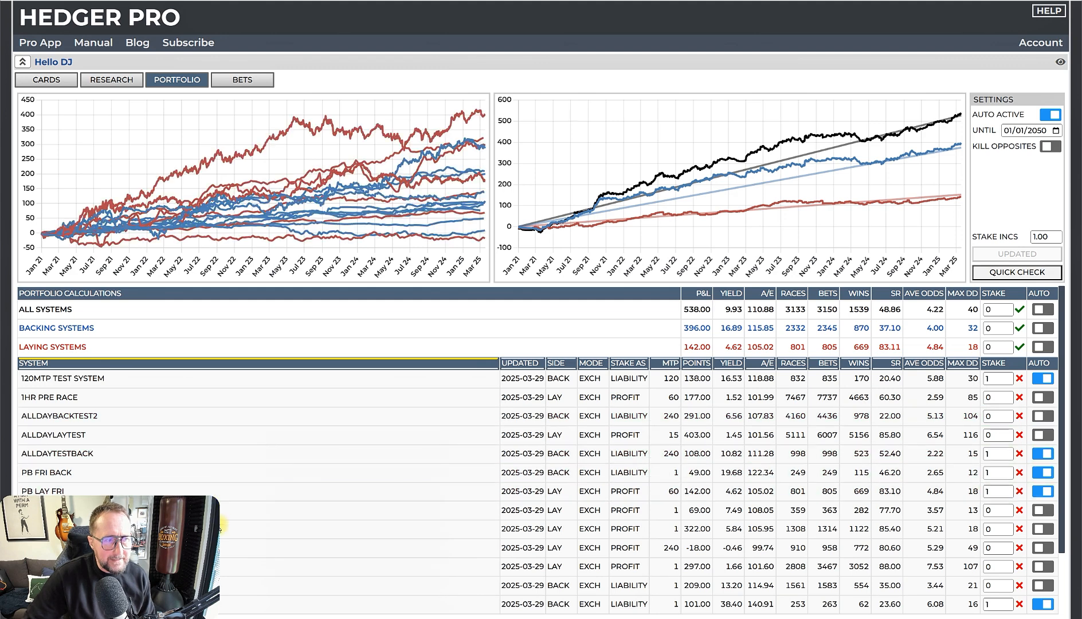
pyautogui.click(243, 81)
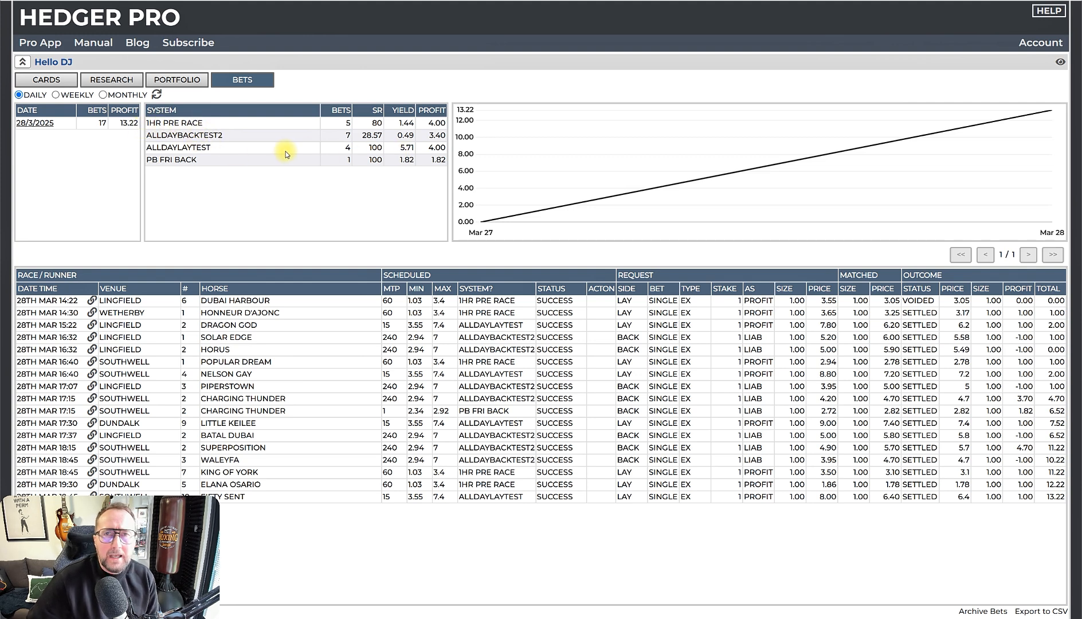
# Examine the portfolio of HP backing and laying systems with its performance charts.
pyautogui.click(167, 84)
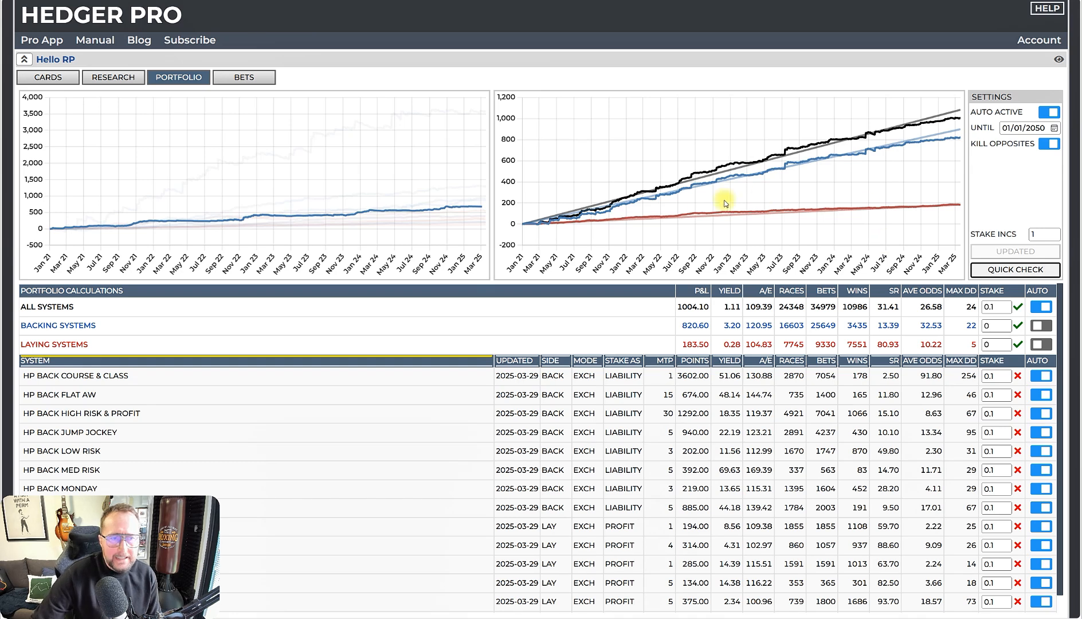
pyautogui.scroll(-1, 259, 476)
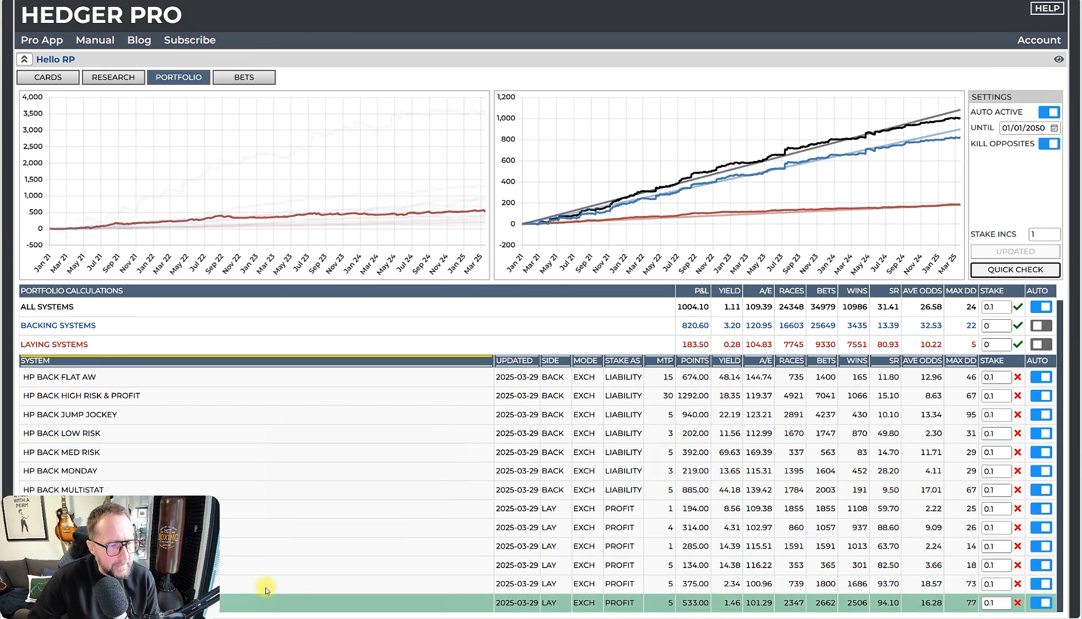
pyautogui.scroll(1, 246, 539)
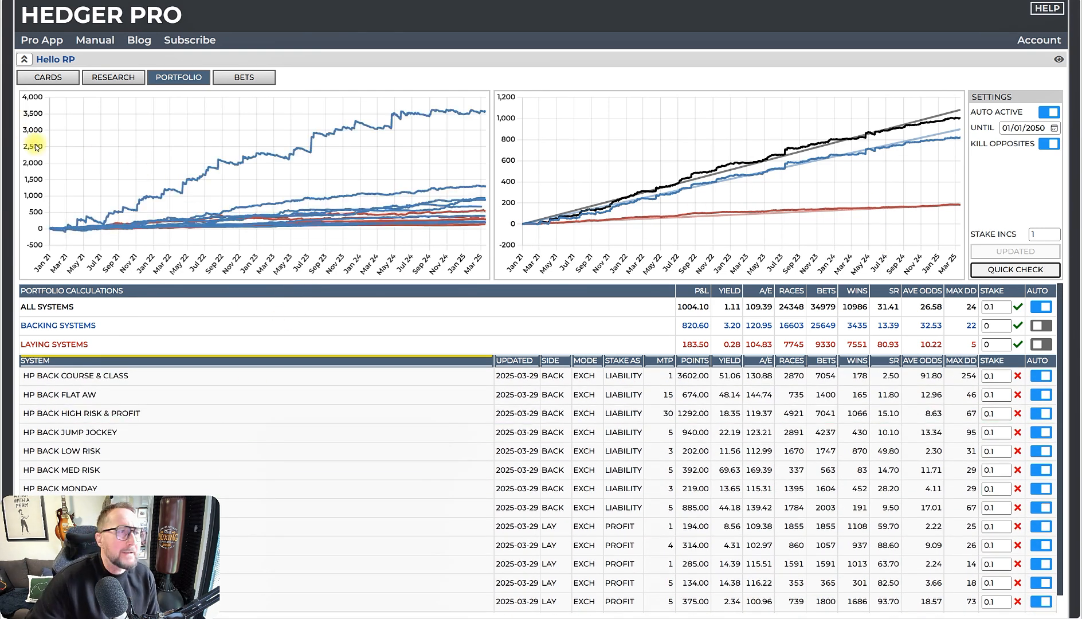
# Check the day's HP system selections on the cards and refresh the daily bet results.
pyautogui.click(46, 77)
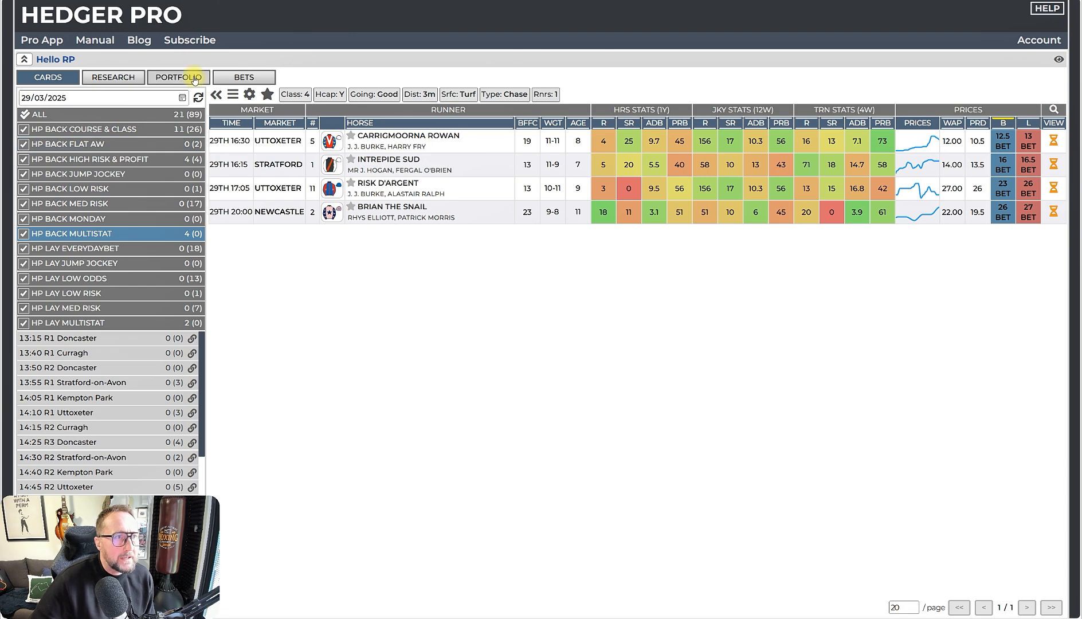
pyautogui.click(247, 78)
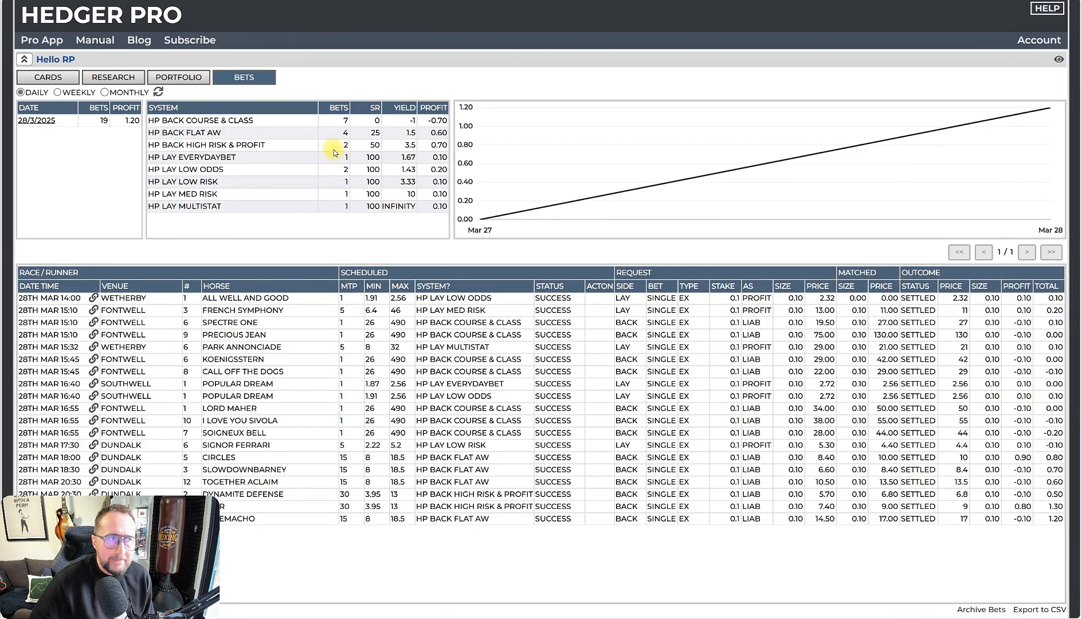
pyautogui.click(158, 92)
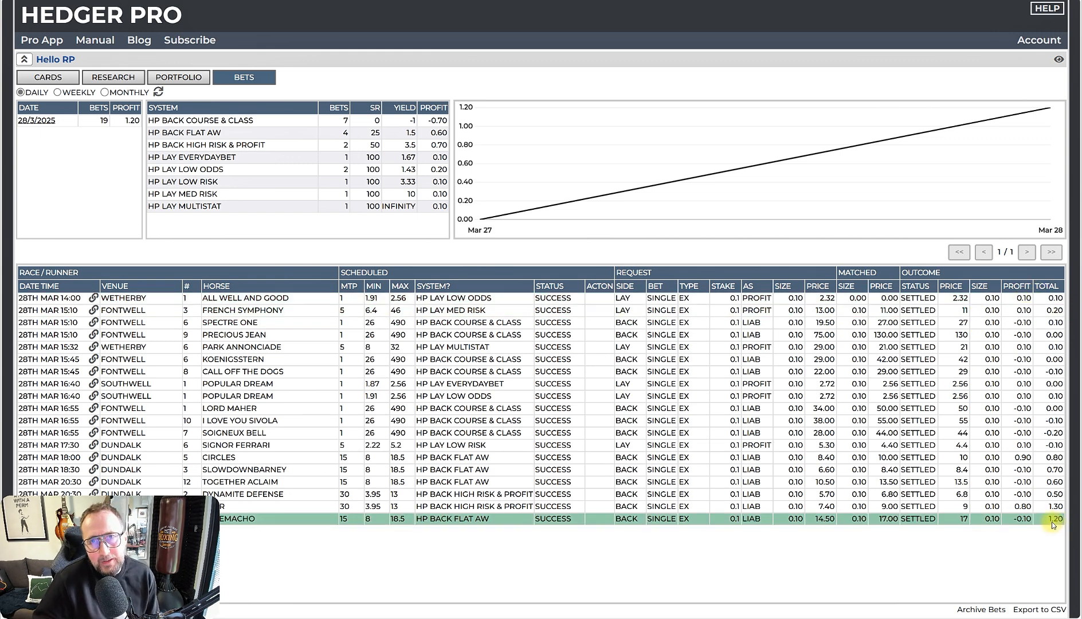
# Enable auto betting for all HP systems at a stake of 0.1 and save the portfolio.
pyautogui.click(180, 81)
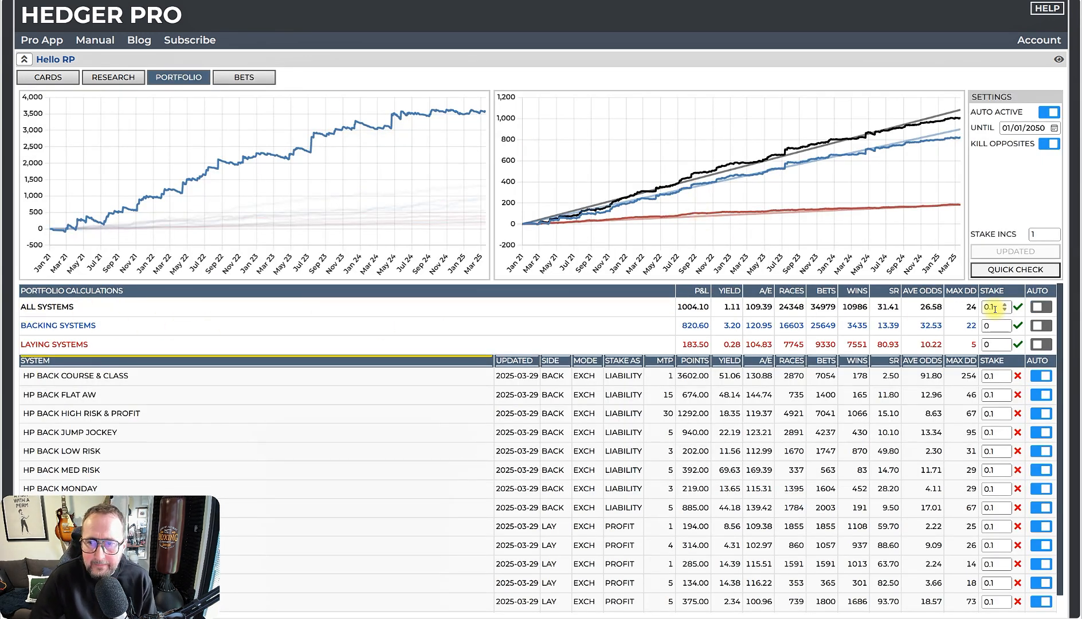
pyautogui.click(1042, 308)
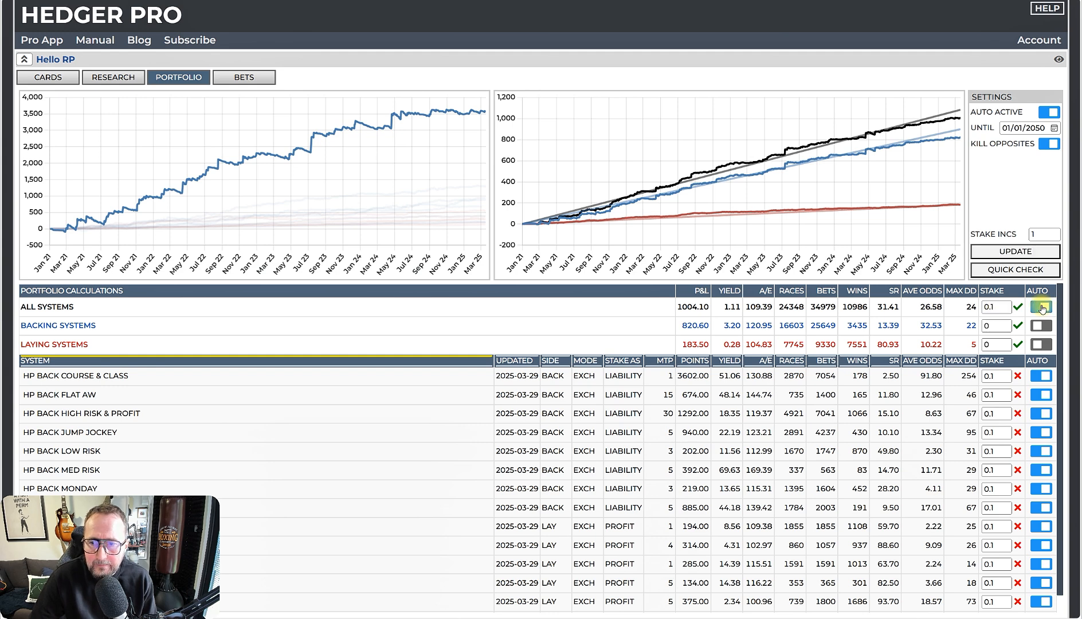
pyautogui.click(1025, 252)
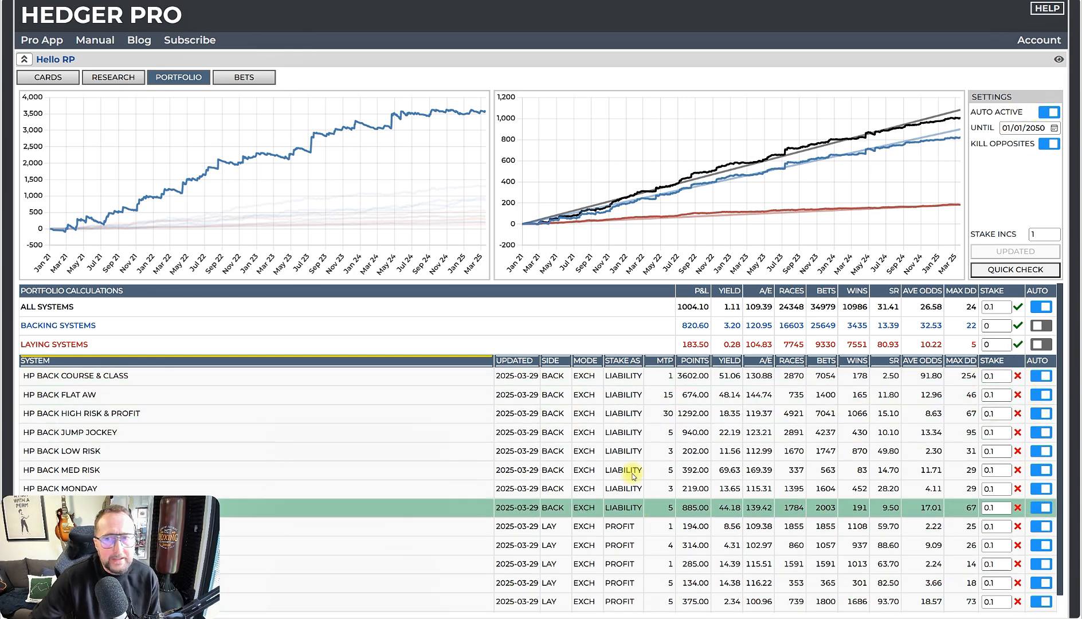
# Examine the side, minutes-to-post, average odds, drawdown and stake of each HP system in the portfolio list.
pyautogui.scroll(-1, 633, 475)
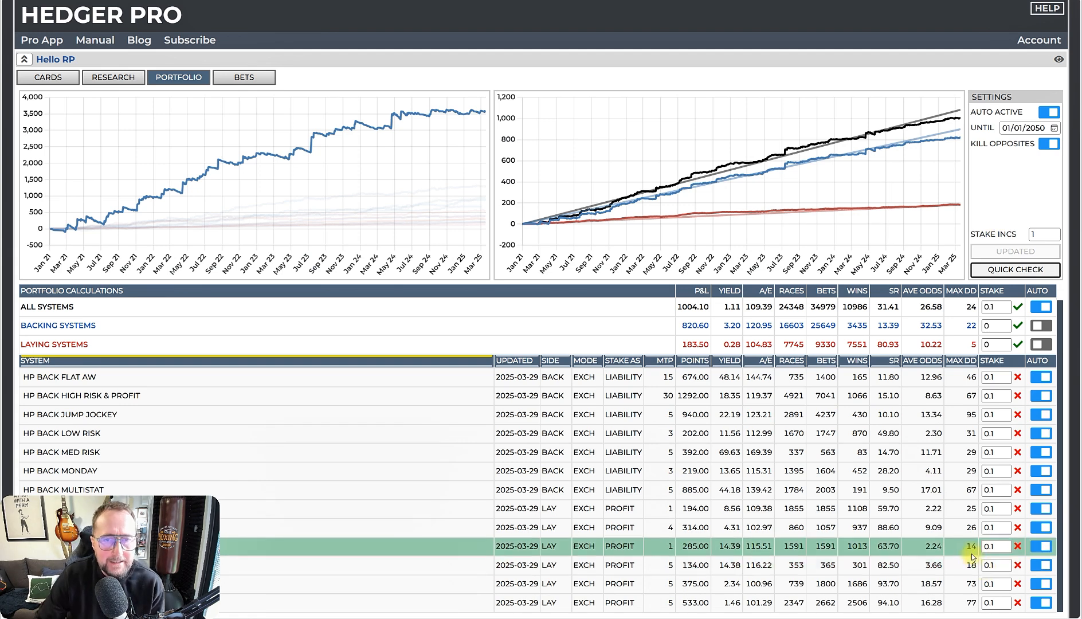
pyautogui.scroll(1, 969, 547)
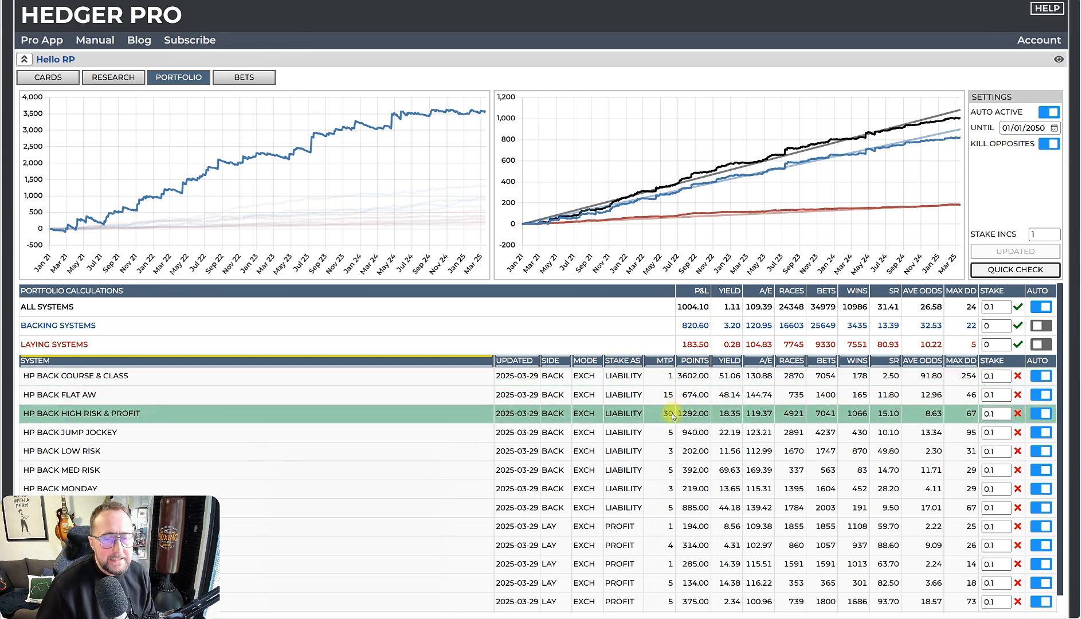
pyautogui.scroll(-1, 662, 424)
pyautogui.scroll(1, 656, 518)
pyautogui.scroll(-1, 642, 513)
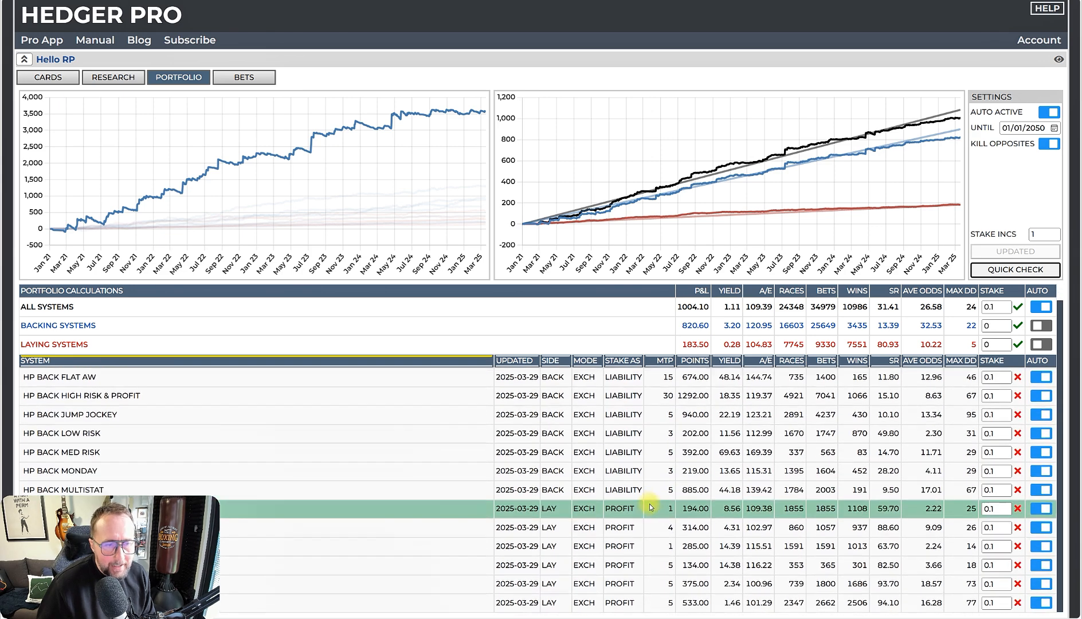
pyautogui.scroll(1, 622, 505)
pyautogui.scroll(-1, 619, 505)
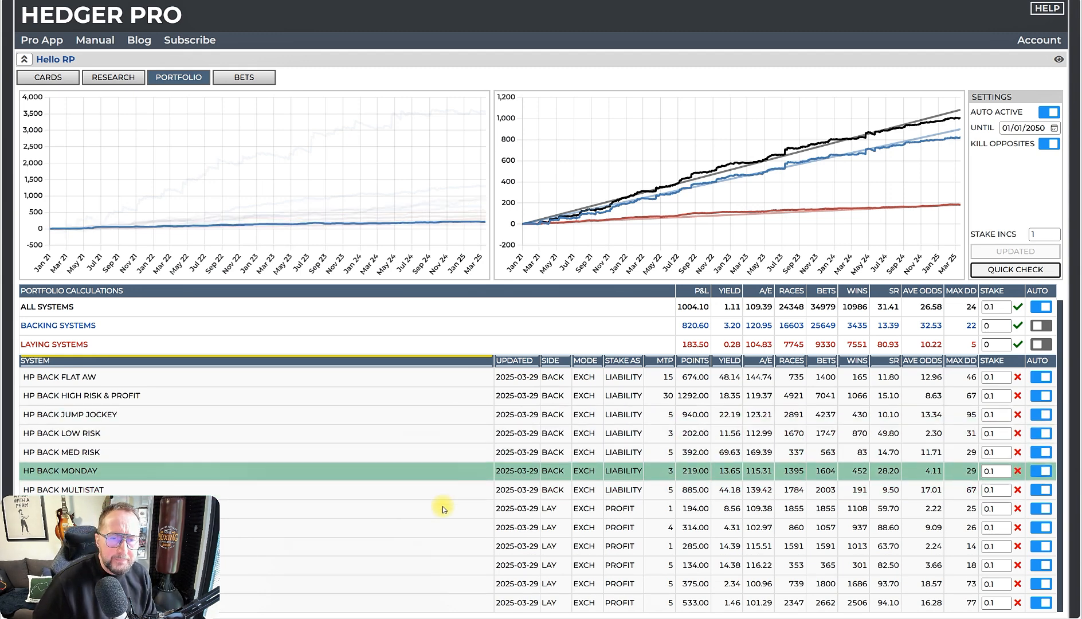
pyautogui.scroll(1, 452, 516)
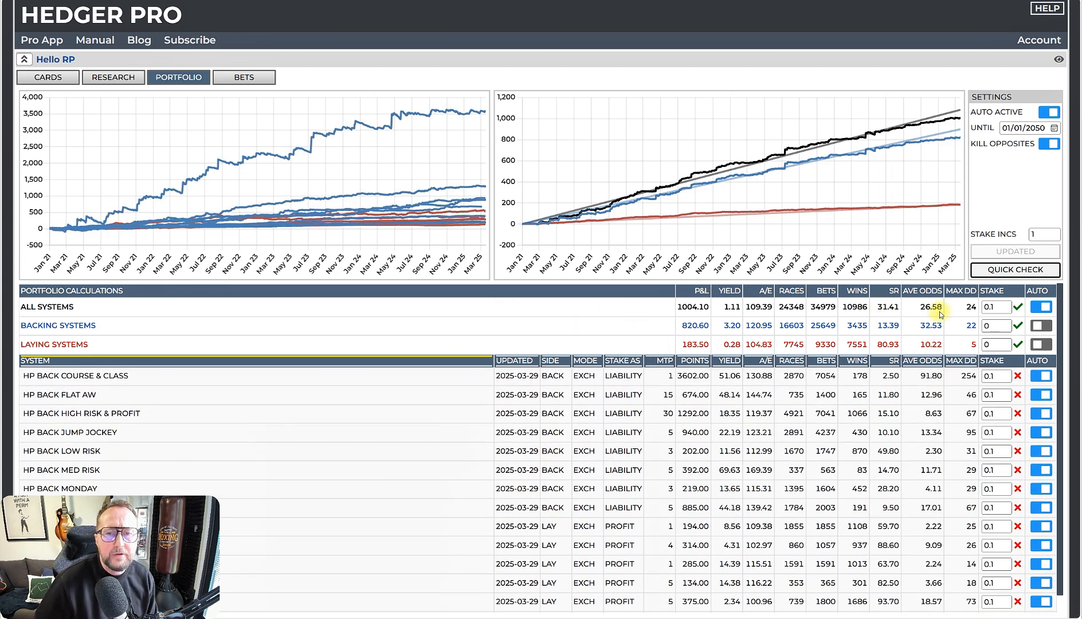
pyautogui.scroll(-1, 867, 446)
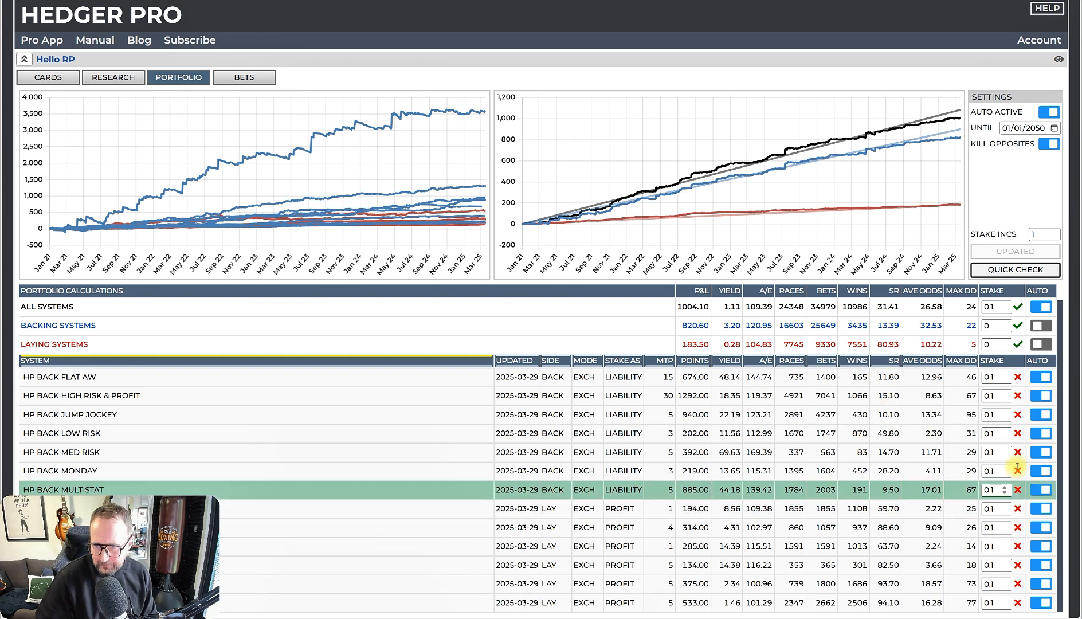
pyautogui.scroll(1, 860, 332)
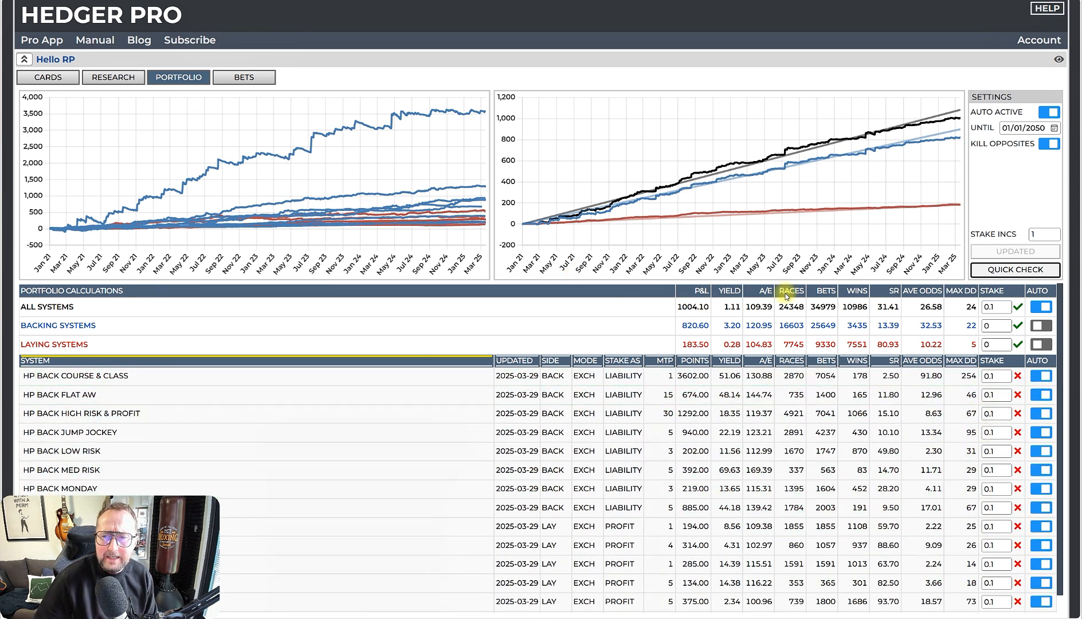
# Open the portfolio's diagnostics check for 28/03/2025.
pyautogui.scroll(-1, 672, 537)
pyautogui.scroll(1, 669, 394)
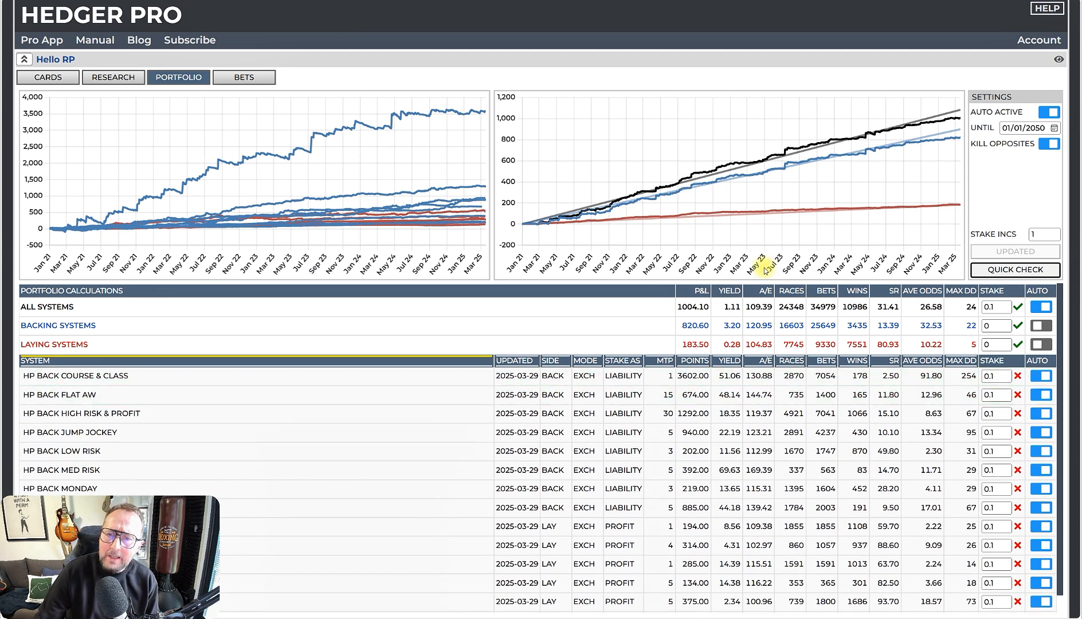
pyautogui.click(1016, 269)
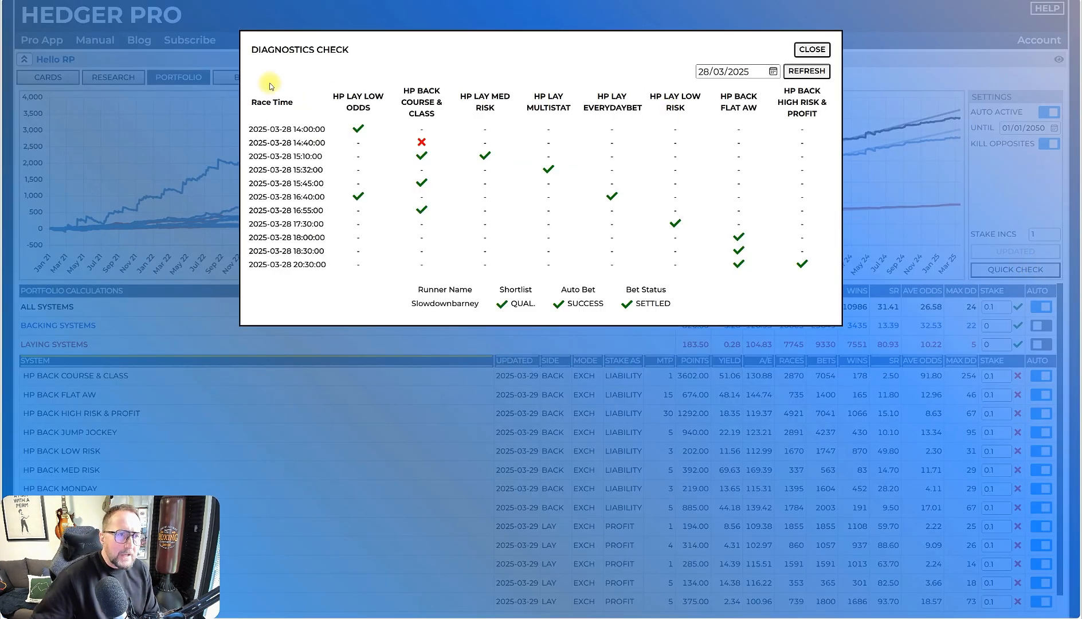
pyautogui.click(773, 71)
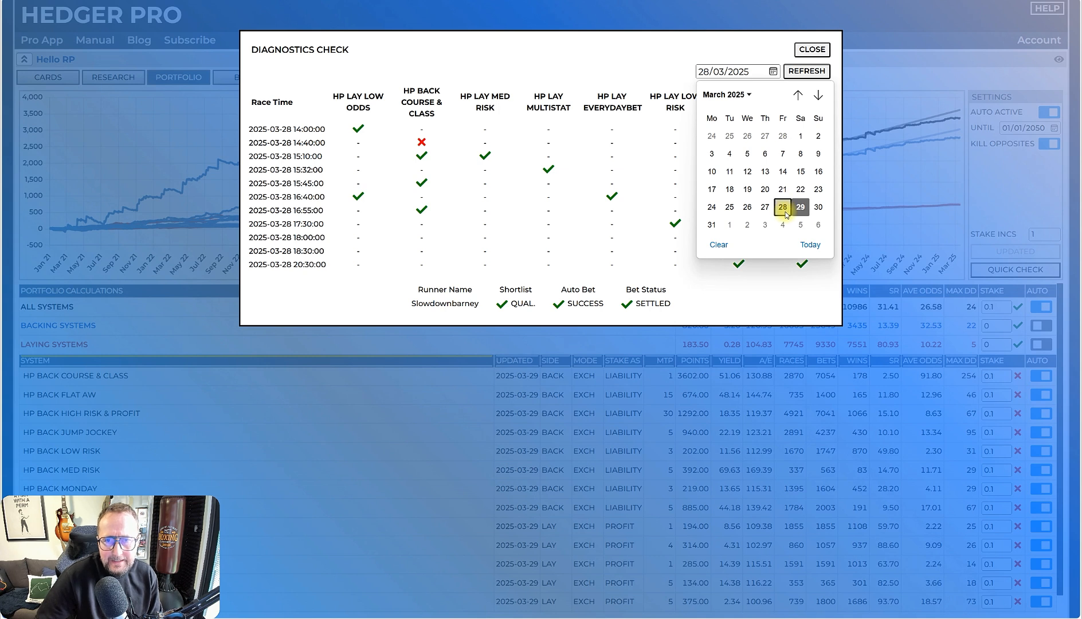
pyautogui.click(658, 48)
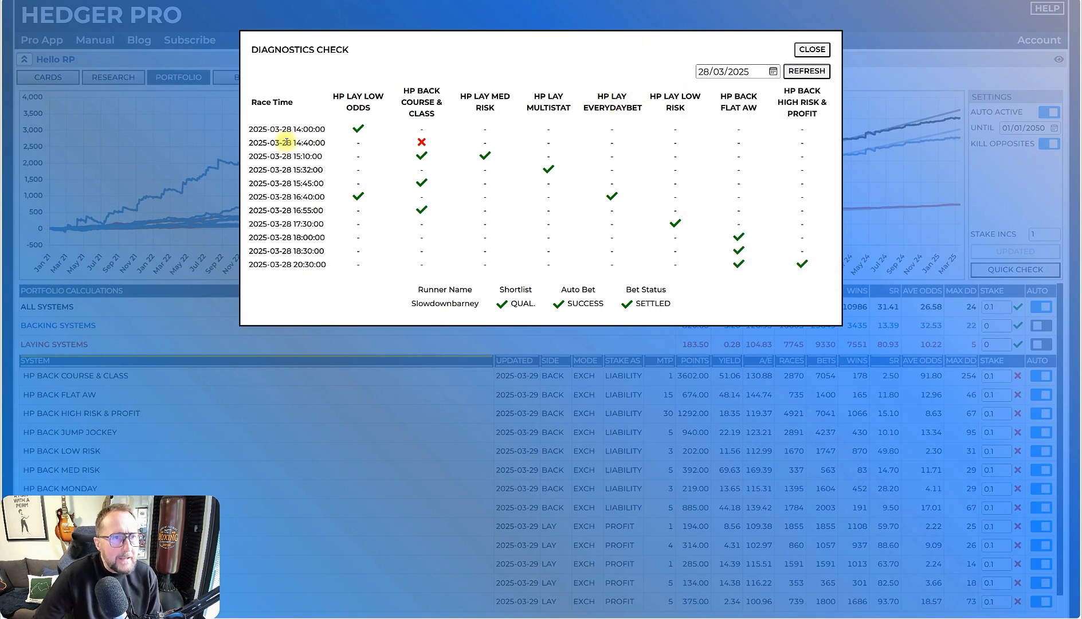
# Check the shortlist, auto bet and settlement status of the HP Lay Low Odds and HP Back Course & Class races, including the failed 14:40.
pyautogui.click(358, 128)
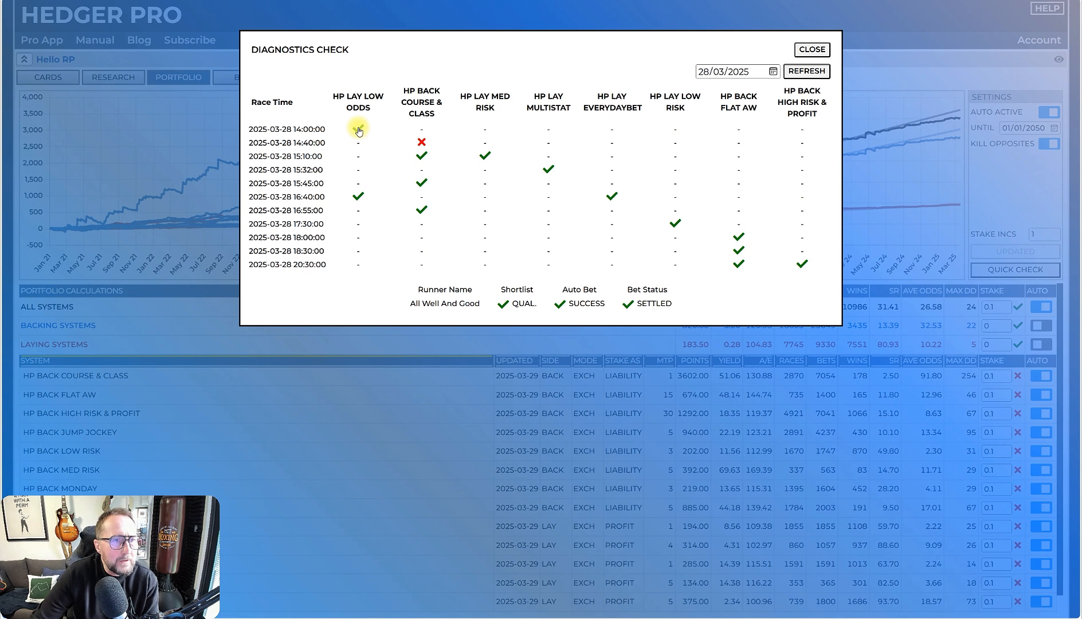
pyautogui.click(421, 157)
pyautogui.click(421, 141)
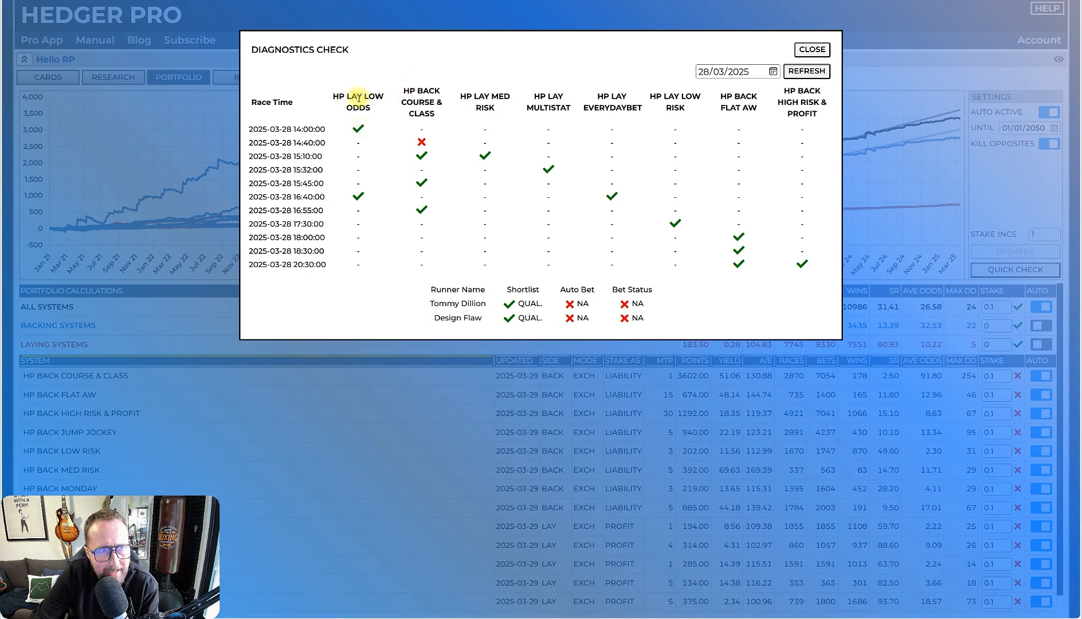
pyautogui.click(360, 129)
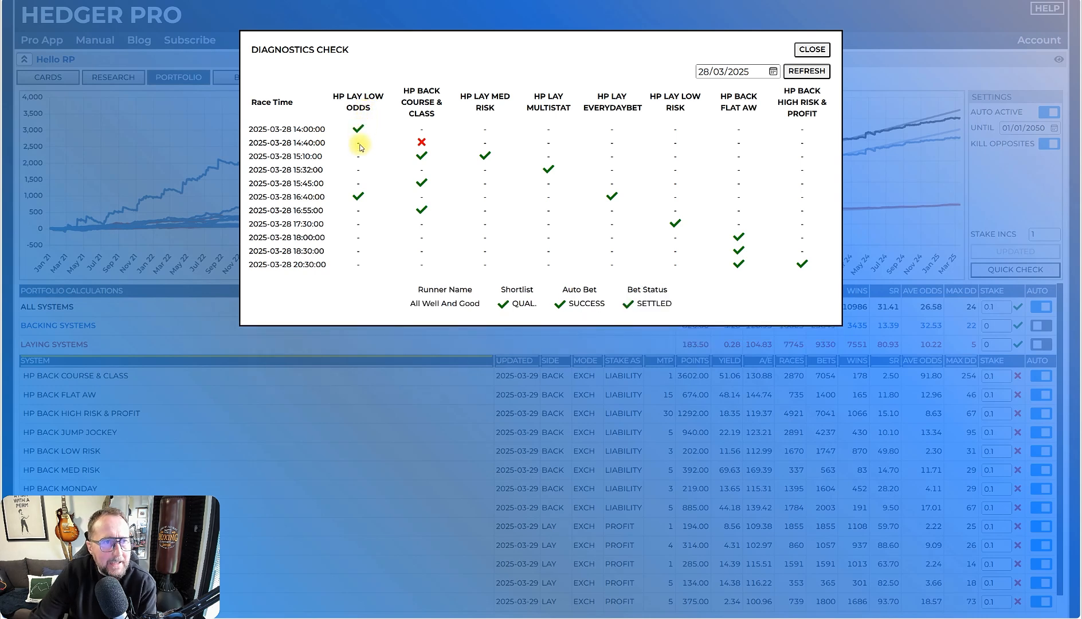
pyautogui.click(359, 199)
pyautogui.click(359, 128)
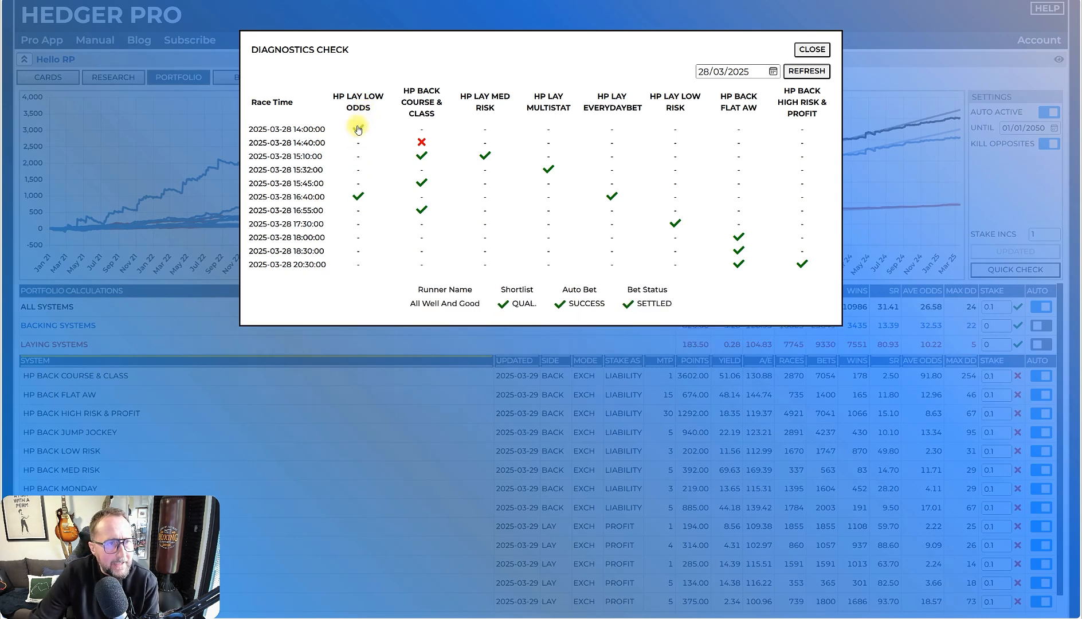
pyautogui.click(357, 197)
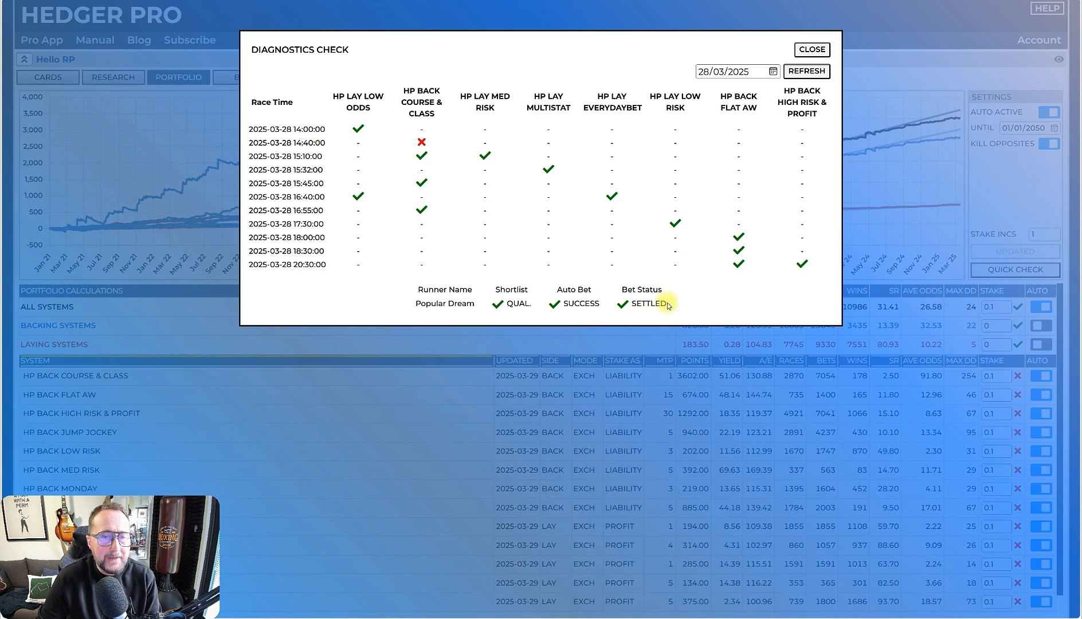
pyautogui.moveTo(417, 144)
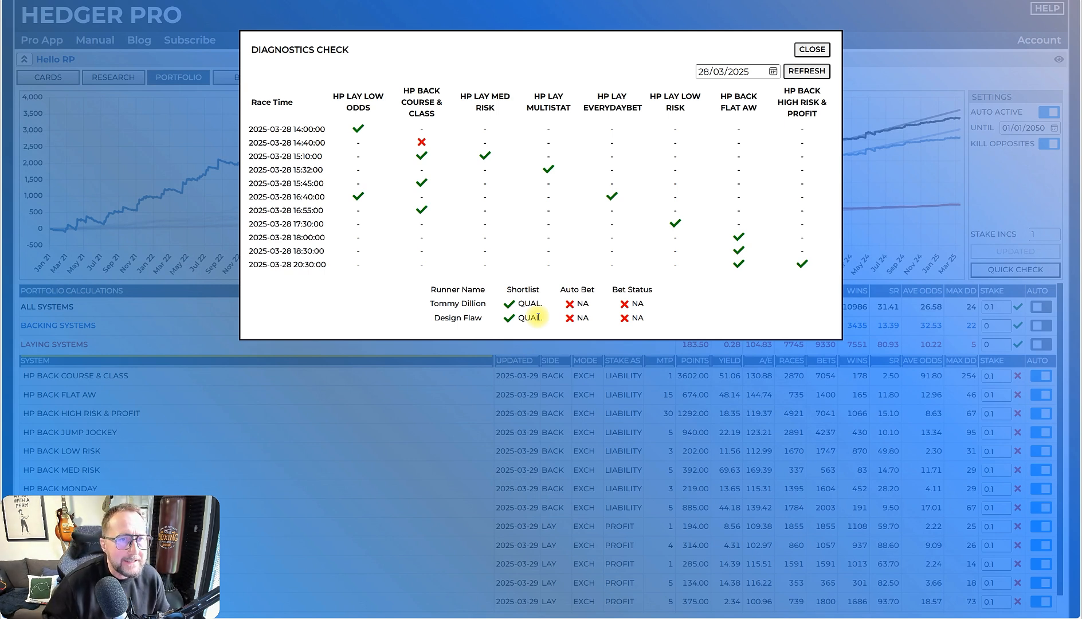
# Reopen the diagnostics check and compare the failed 14:40 HP Back Course & Class race with its 15:10 and 15:45 races.
pyautogui.click(819, 50)
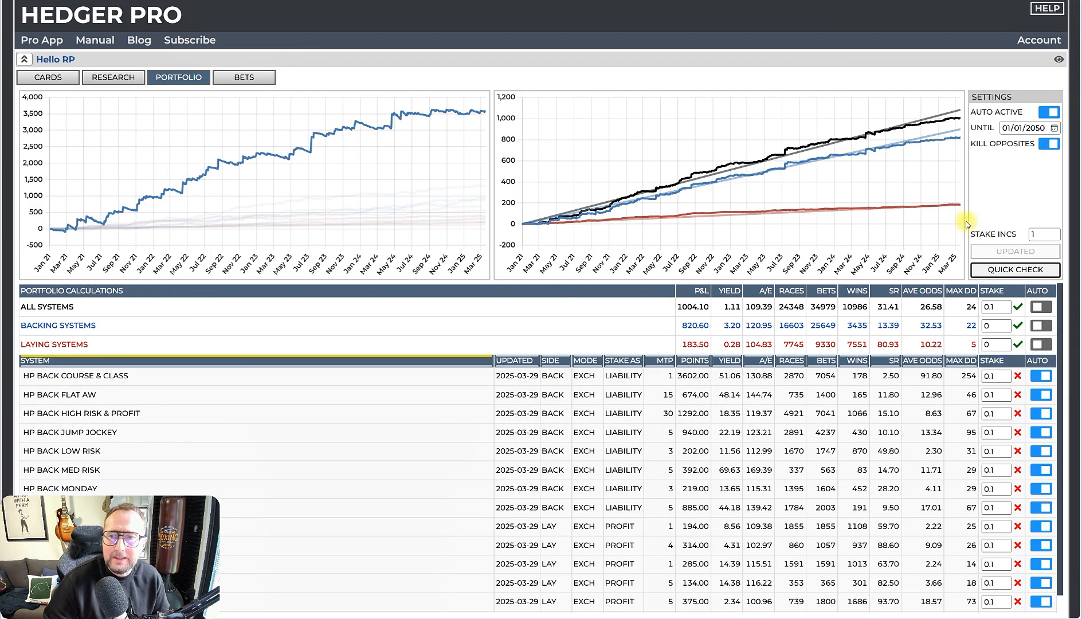
pyautogui.click(1019, 270)
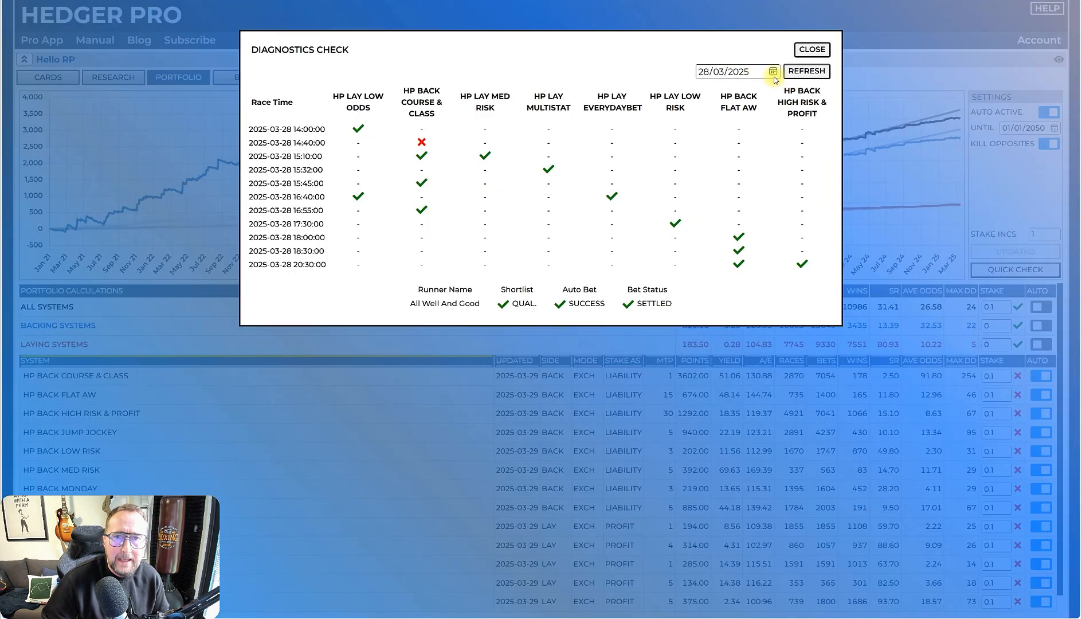
pyautogui.click(688, 223)
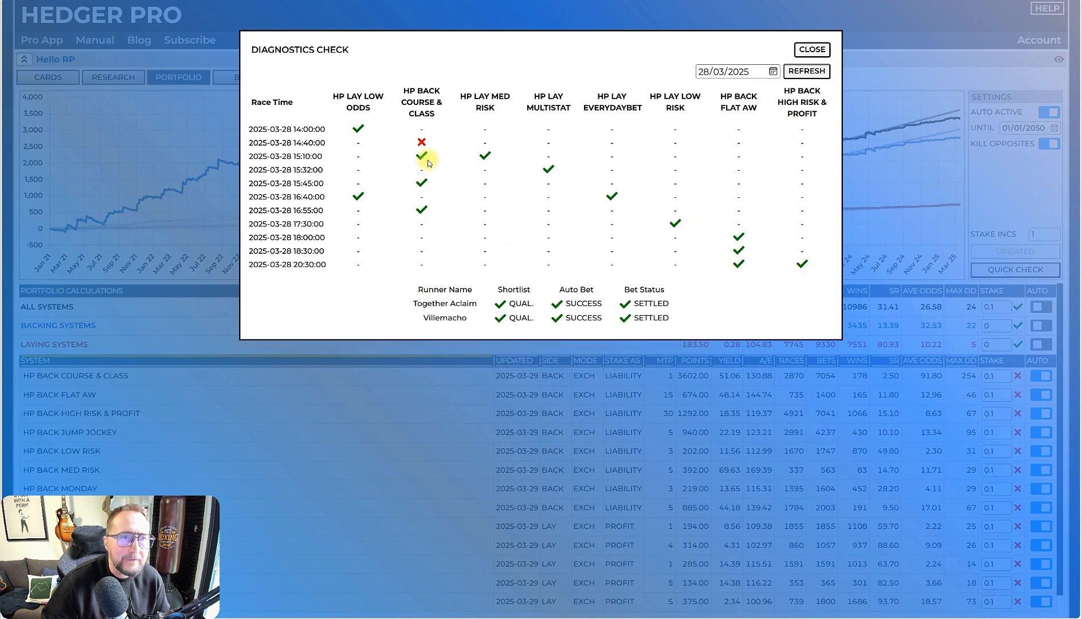
pyautogui.click(422, 144)
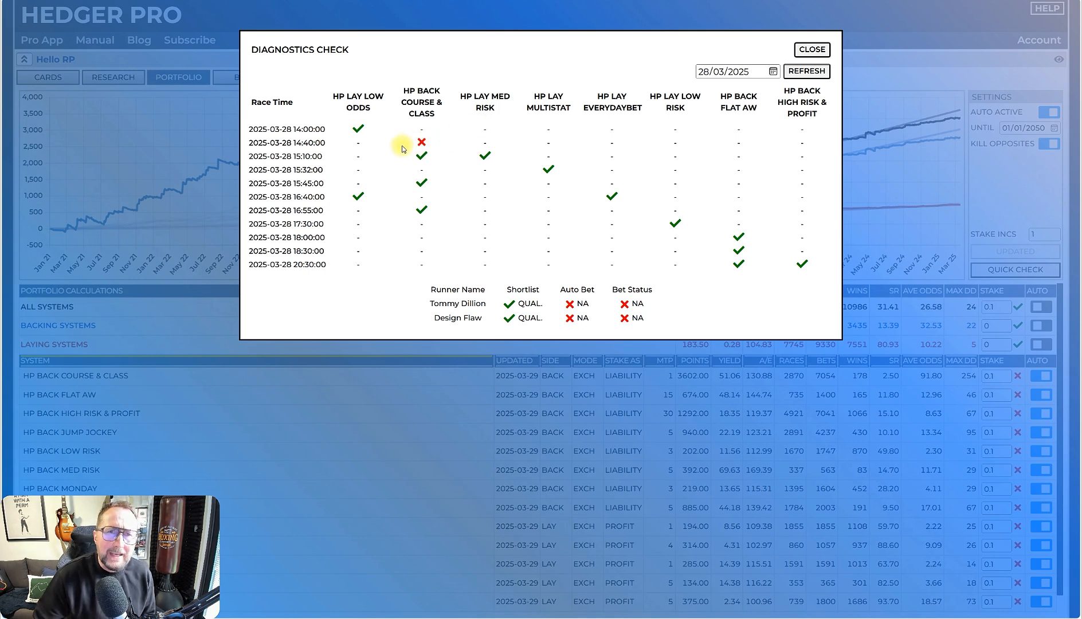
pyautogui.click(404, 160)
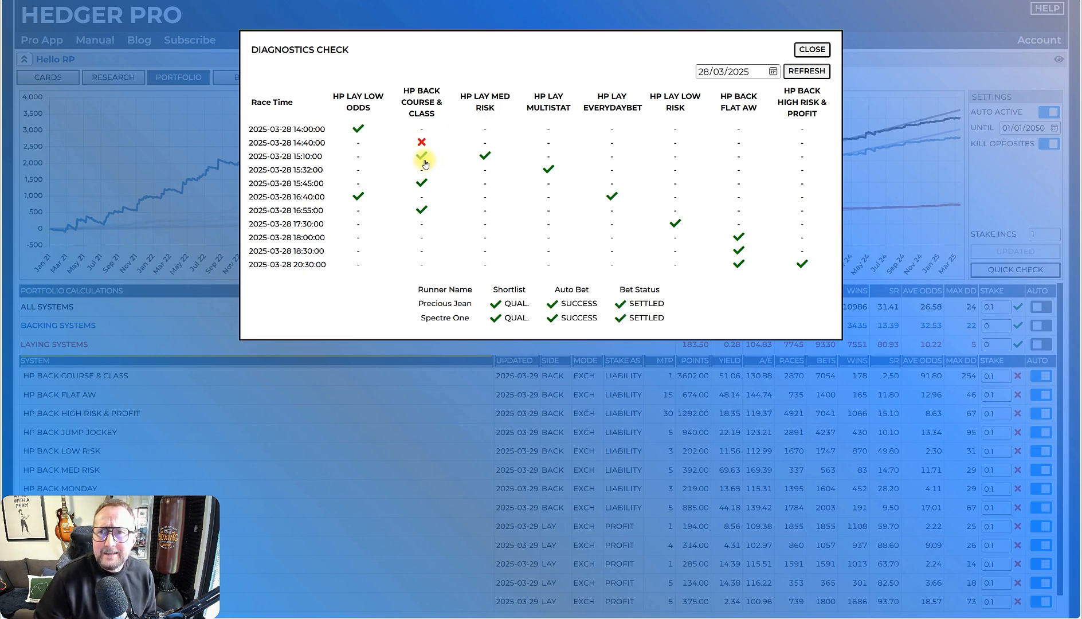
pyautogui.click(422, 144)
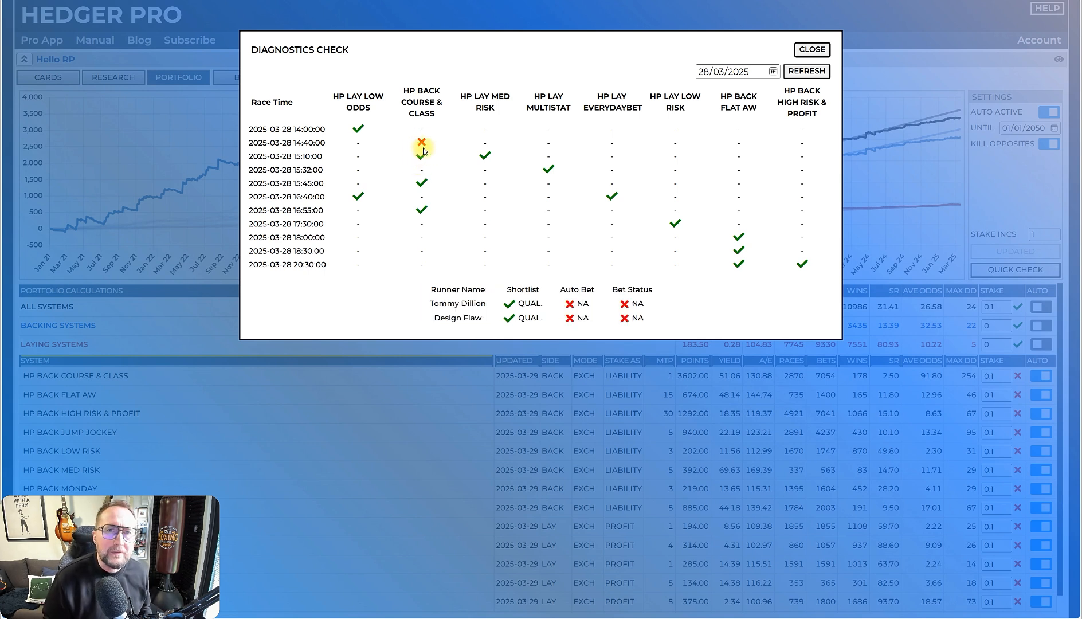
pyautogui.click(421, 154)
pyautogui.click(422, 143)
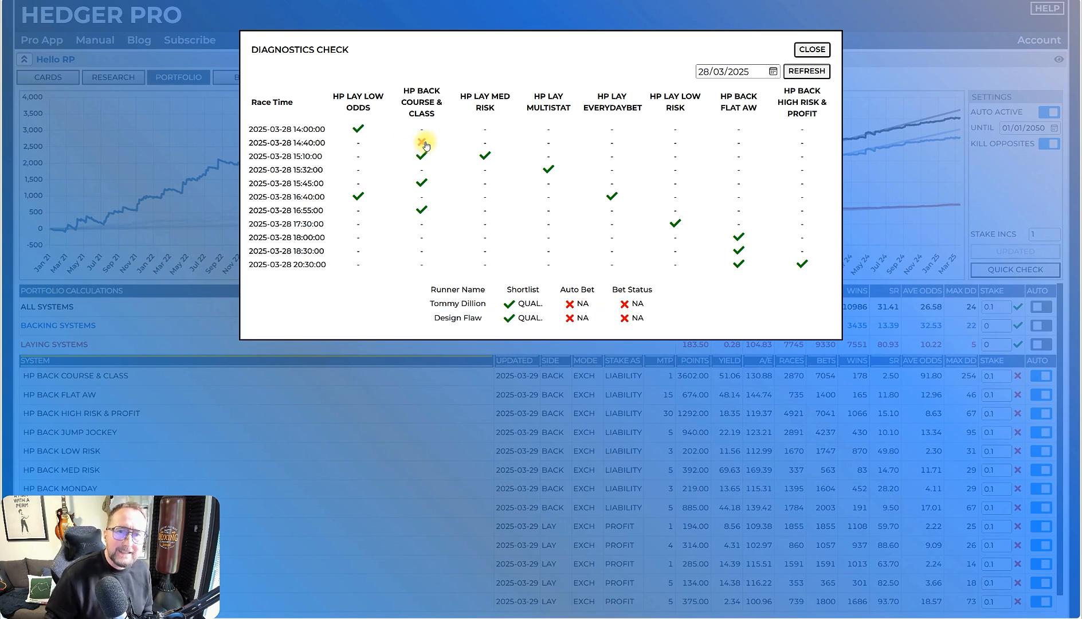
pyautogui.click(425, 184)
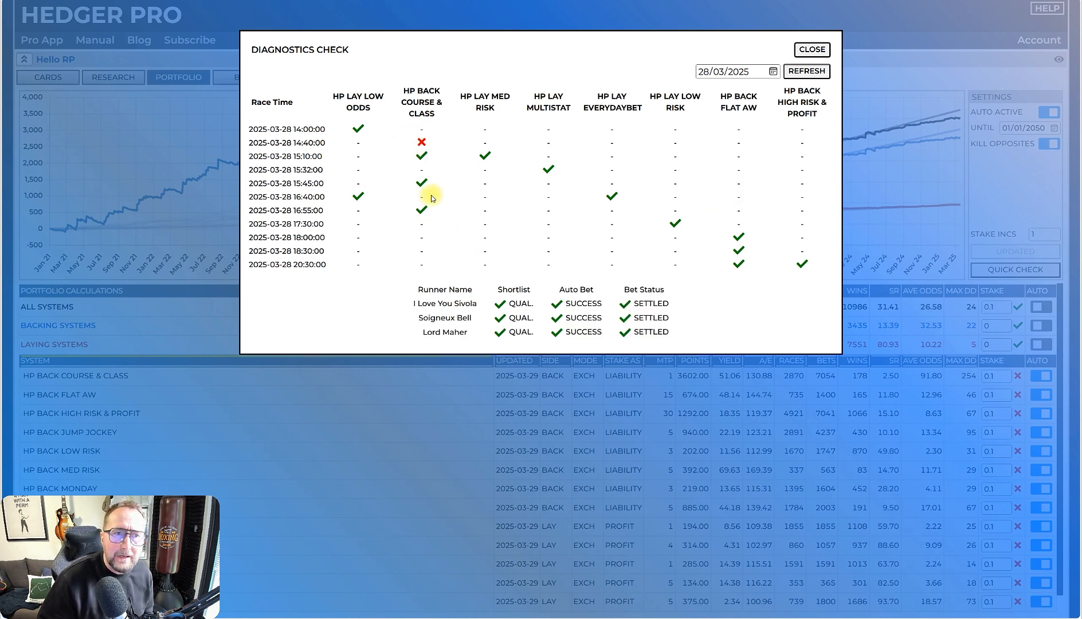
pyautogui.click(421, 144)
# Switch to Telegram and review the betting bot's placed-bet alerts for March 25 to 28 and its earlier status reports.
pyautogui.click(657, 231)
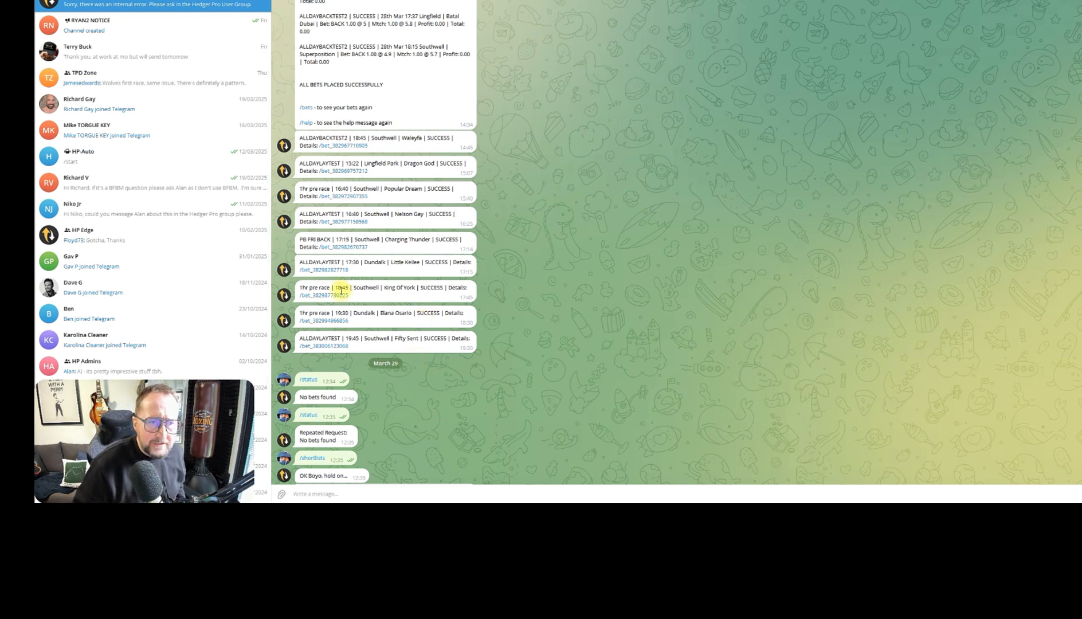
pyautogui.scroll(5, 365, 367)
pyautogui.scroll(-5, 375, 338)
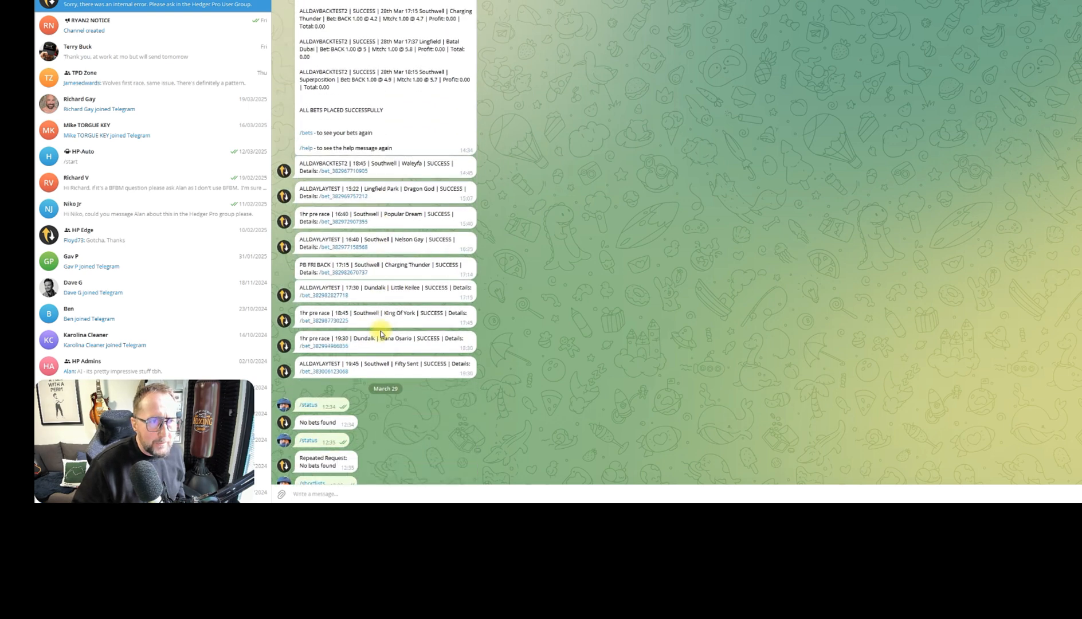
pyautogui.scroll(5, 377, 332)
pyautogui.scroll(10, 378, 331)
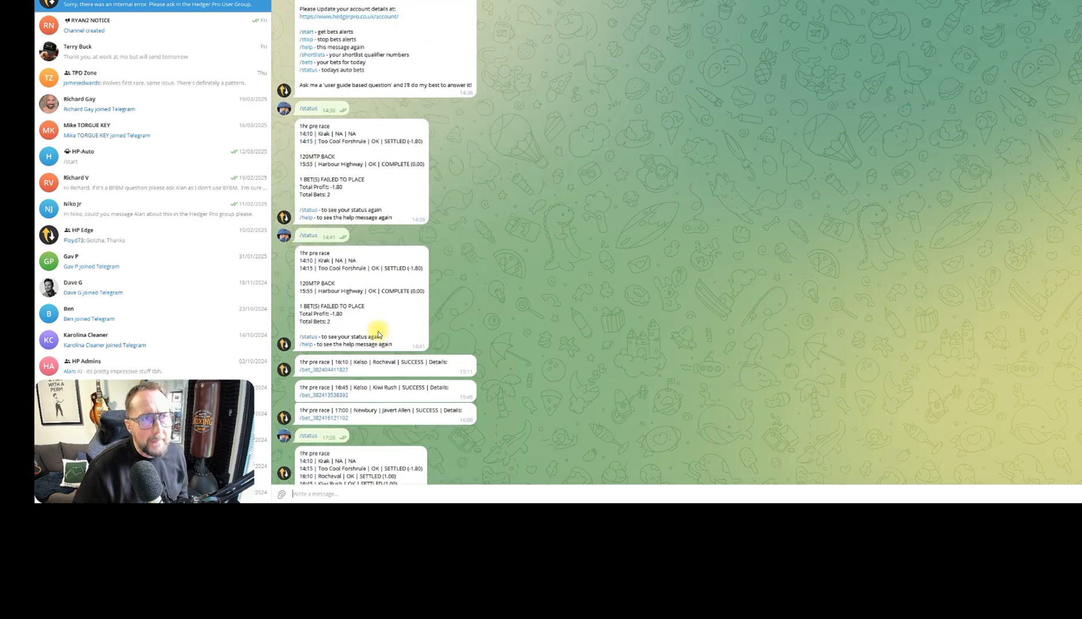
pyautogui.scroll(-10, 367, 275)
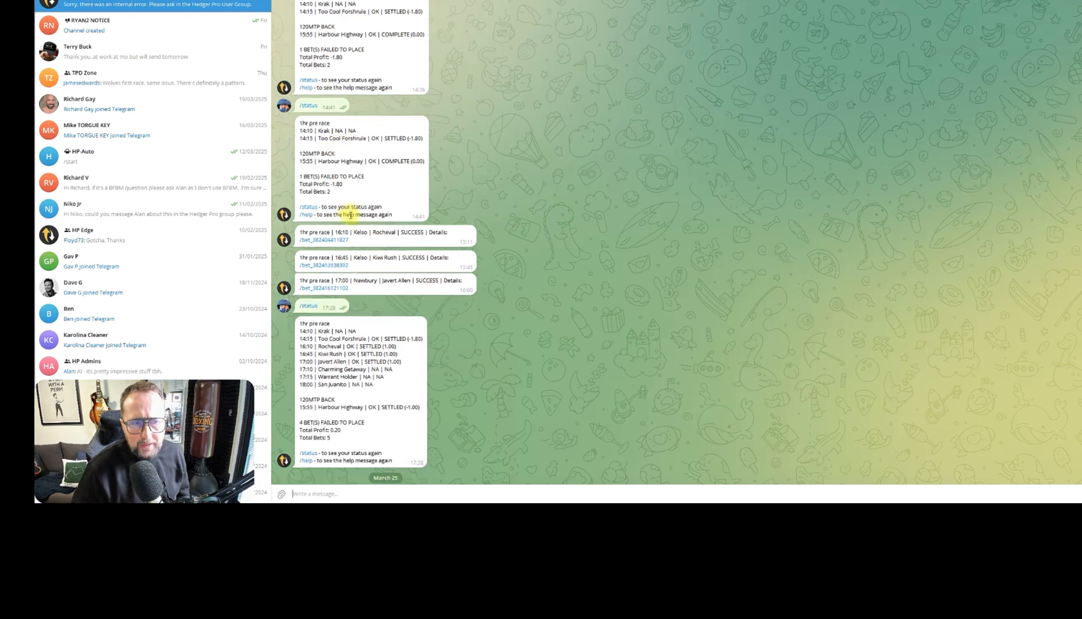
pyautogui.scroll(-5, 352, 220)
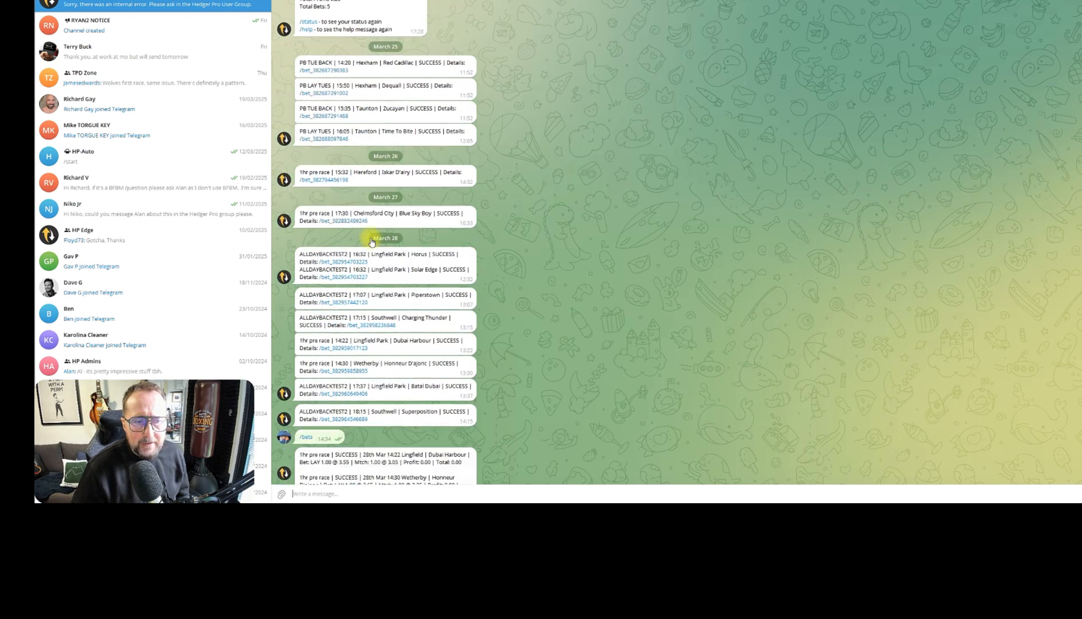
pyautogui.scroll(-3, 383, 293)
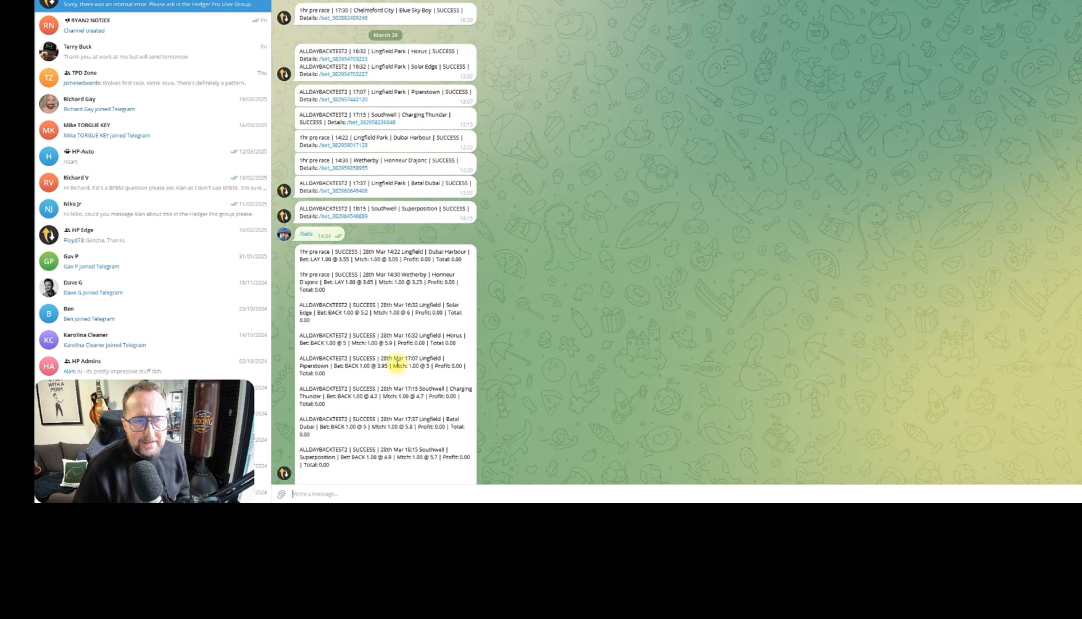
pyautogui.scroll(5, 391, 367)
pyautogui.scroll(10, 402, 229)
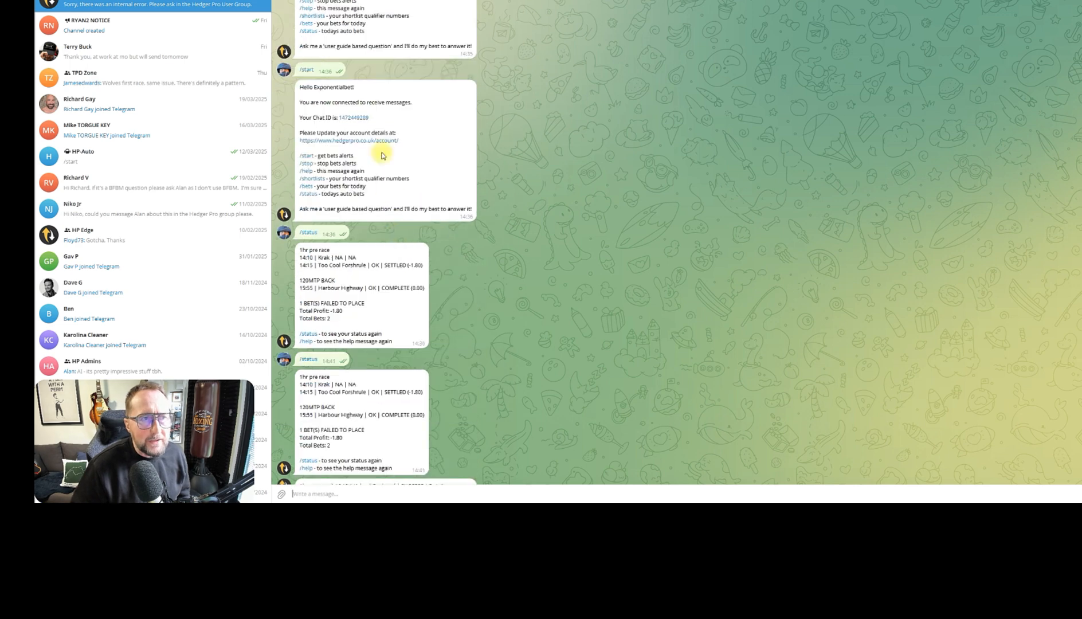
# Request today's auto bet status from the bot with /status and review its earlier reports in the chat.
pyautogui.click(311, 32)
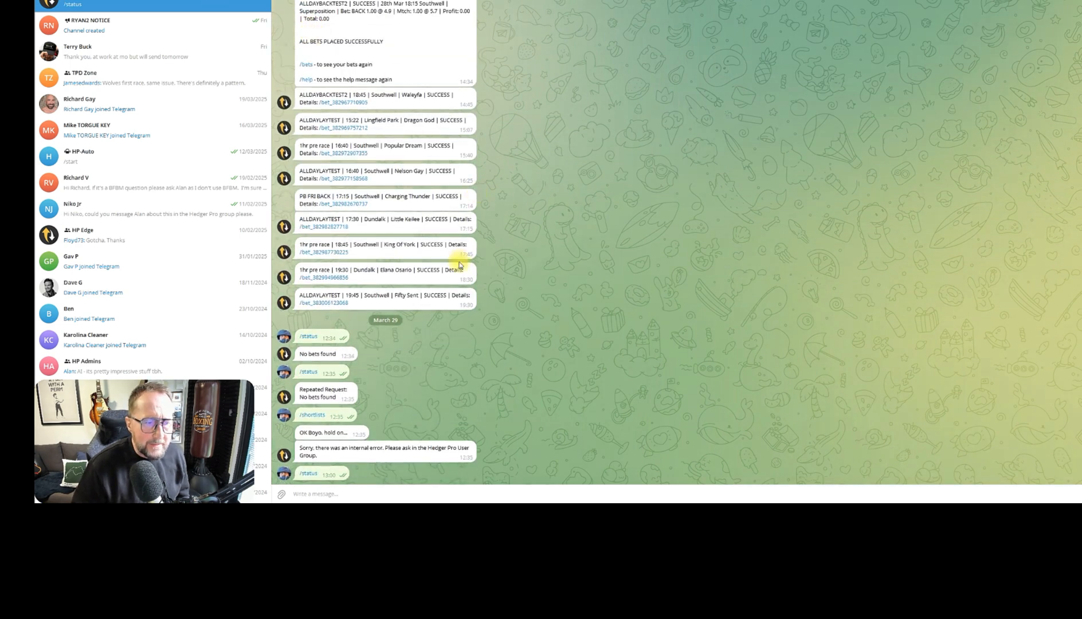
pyautogui.scroll(5, 453, 286)
pyautogui.scroll(10, 490, 254)
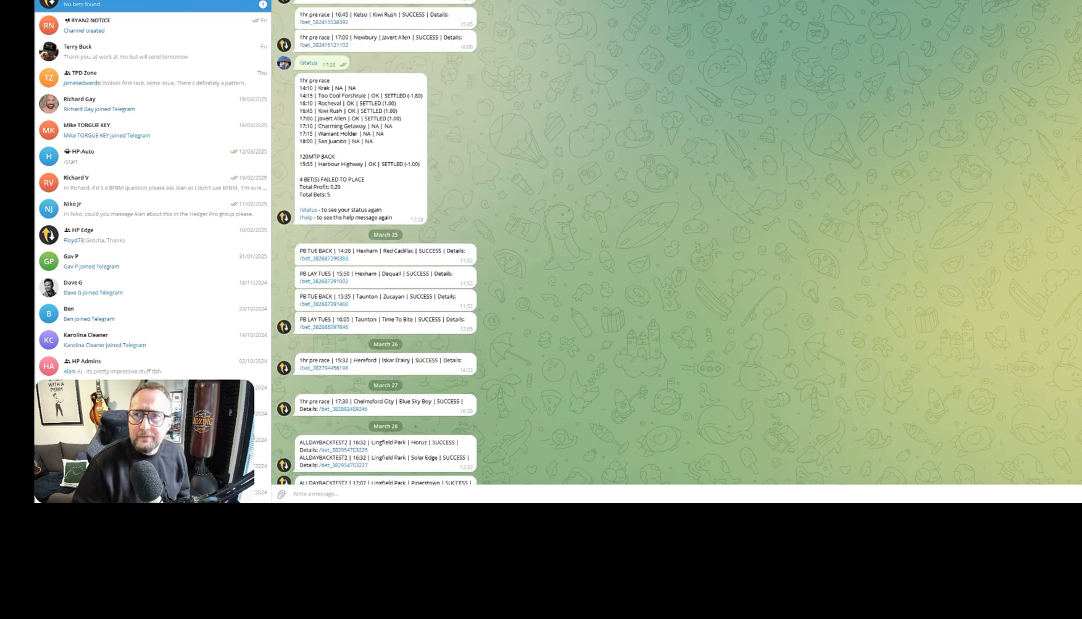
pyautogui.scroll(-4, 474, 145)
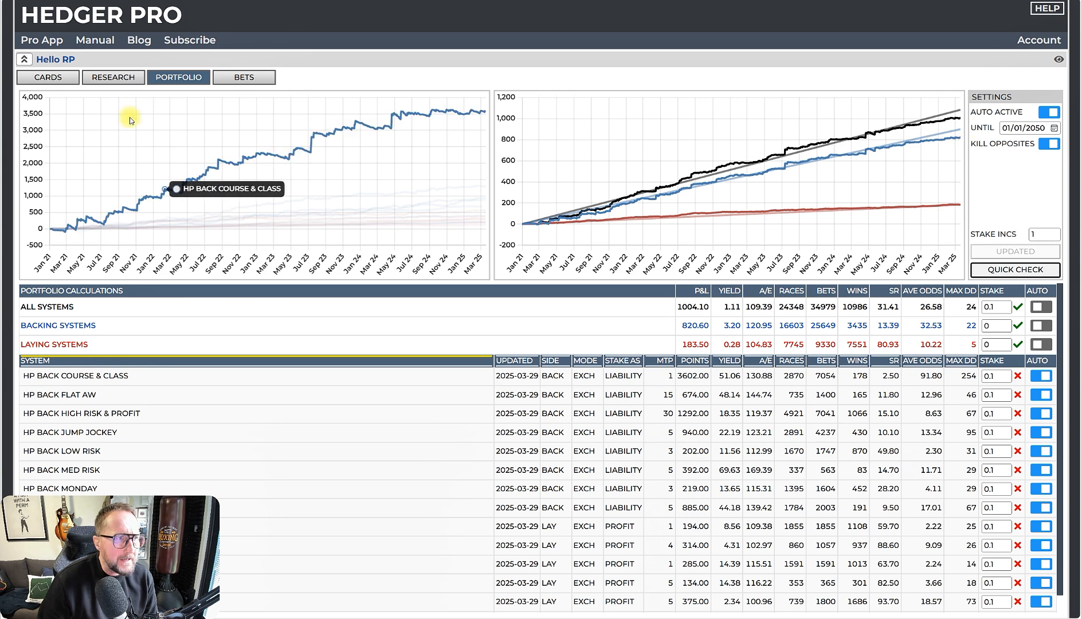
# Switch back to Hedger Pro and run the research for the HP BACK FLAT AW system.
pyautogui.click(125, 78)
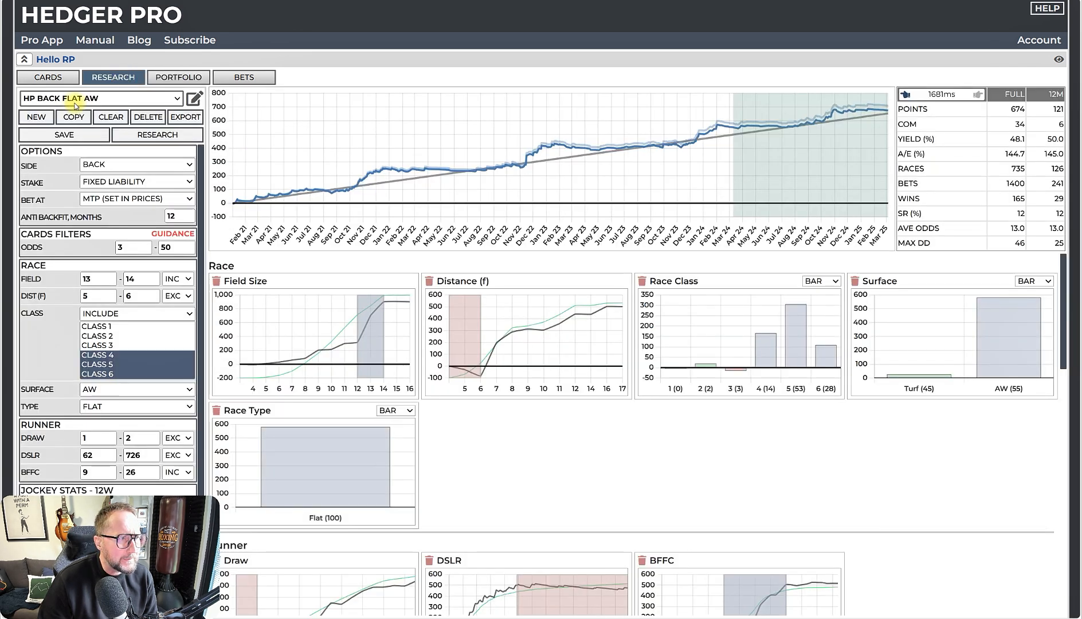
pyautogui.click(175, 137)
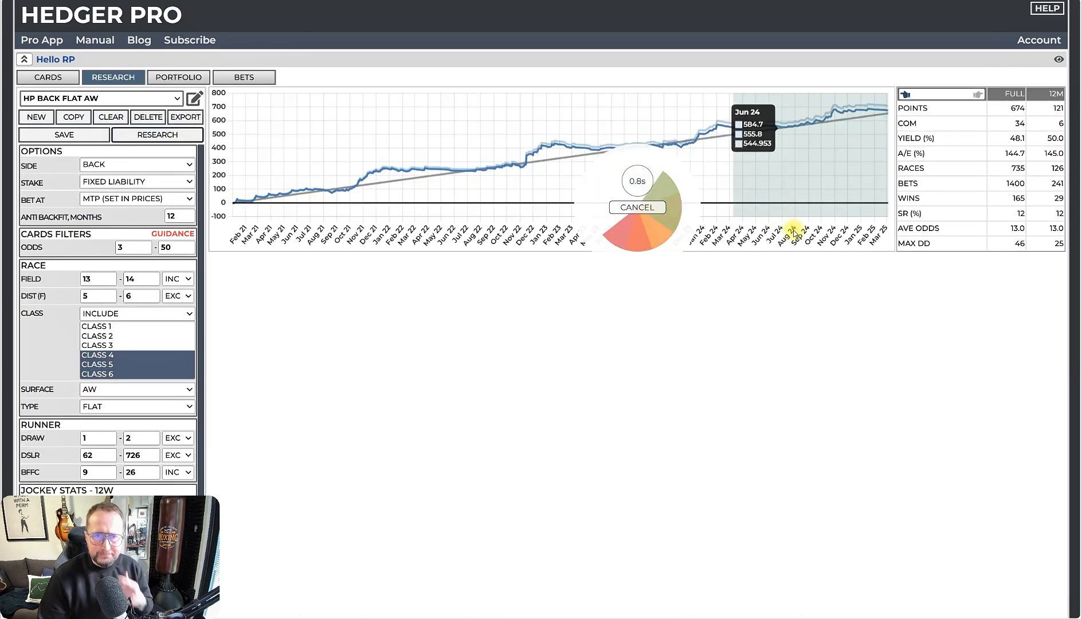